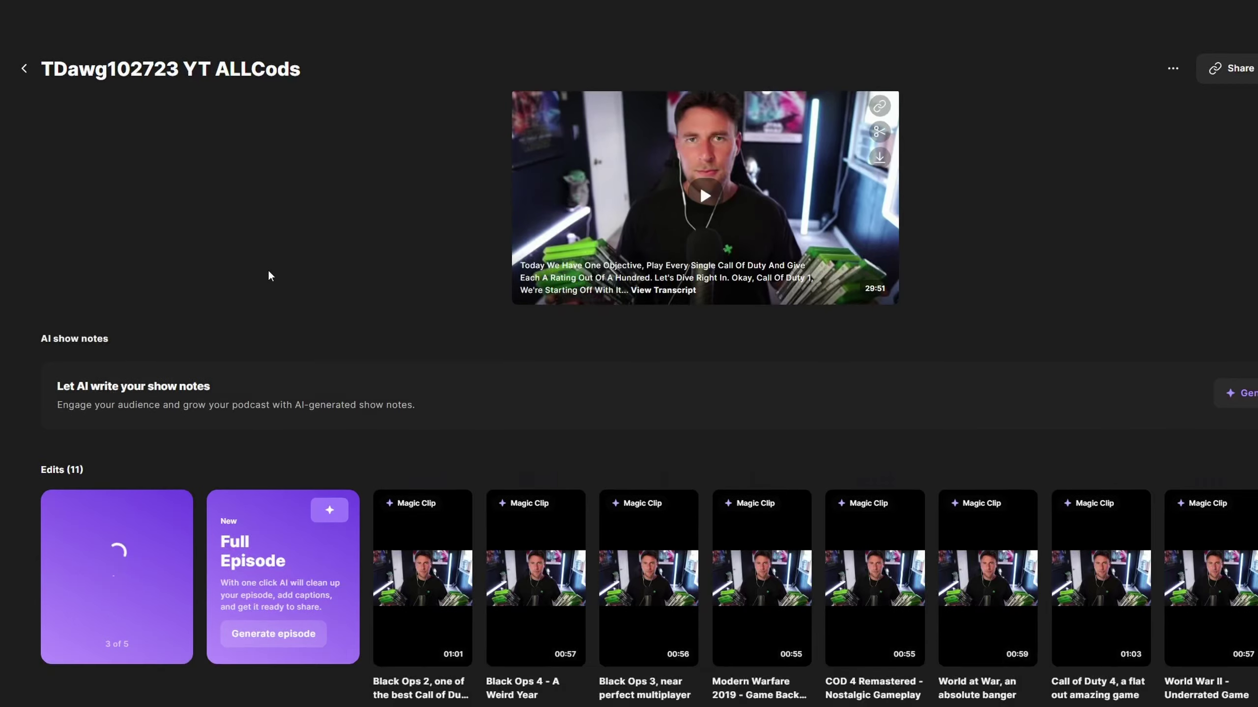
Go through the recording page to the separate participant tracks and download one participant's high-quality file
scroll(269, 275, down, 5)
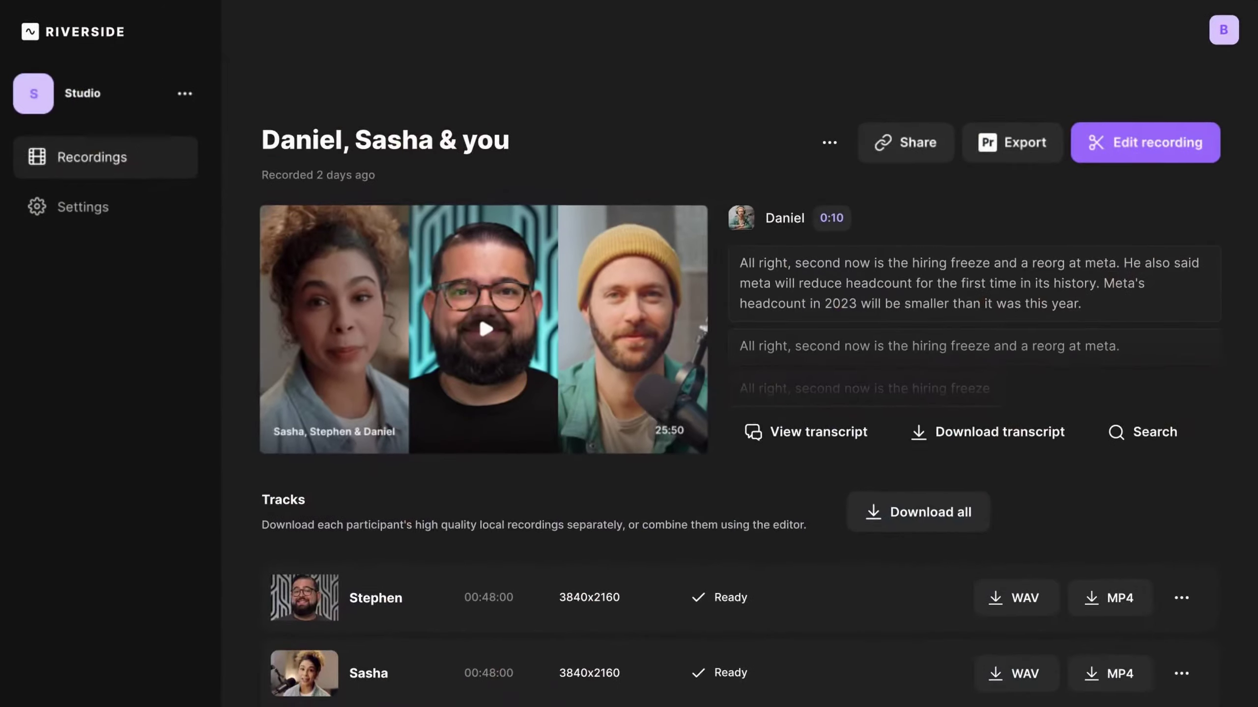
scroll(479, 317, down, 5)
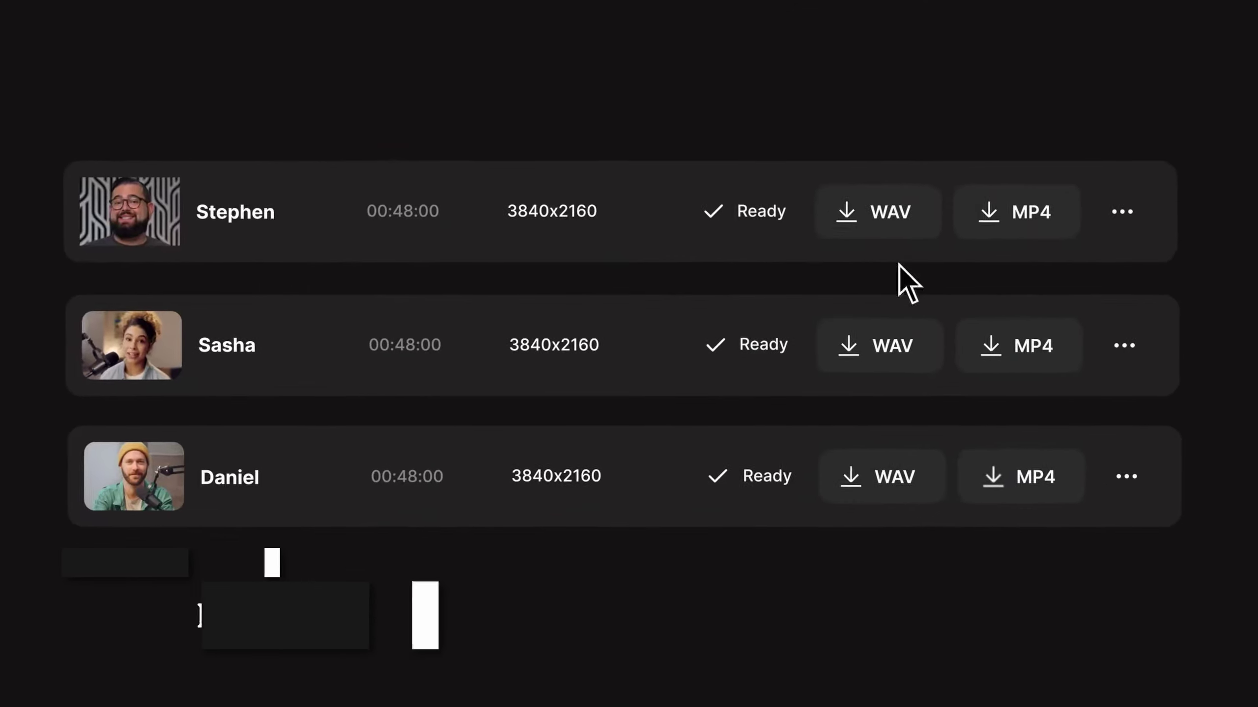
click(943, 256)
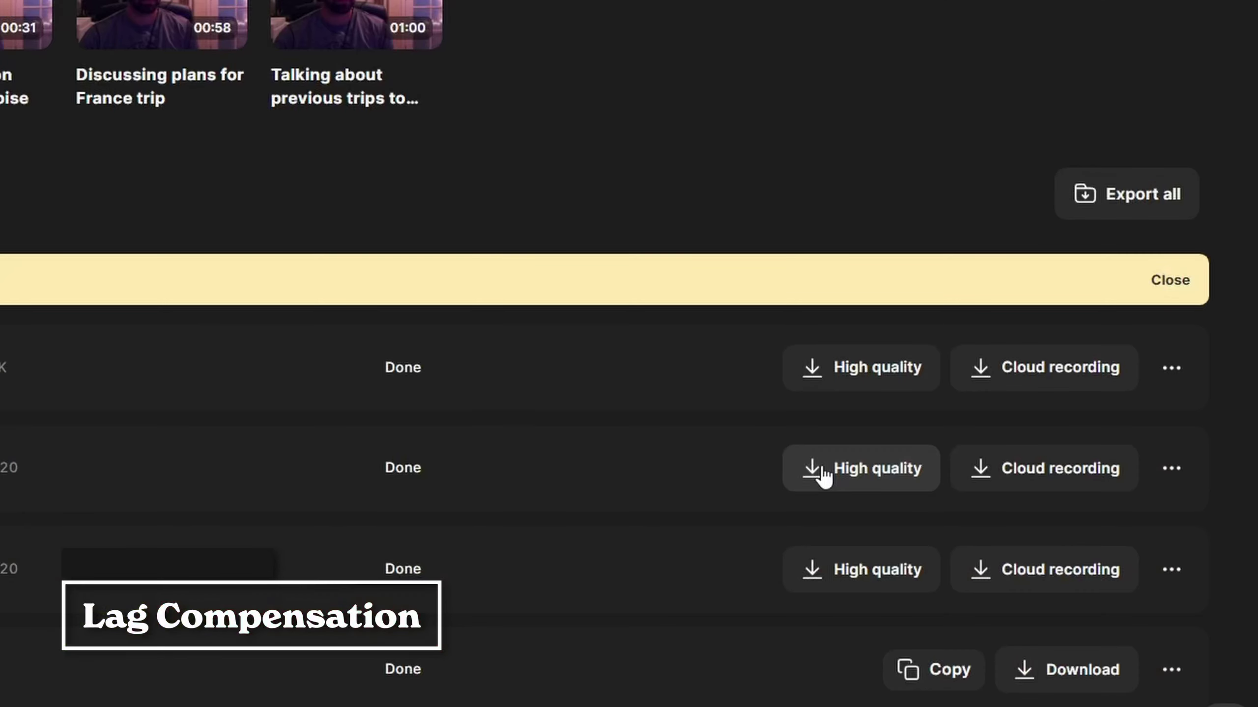
click(823, 477)
Join the Podcast Conversations studio as host using headphones and copy the guest invitation link
mouse_move(905, 160)
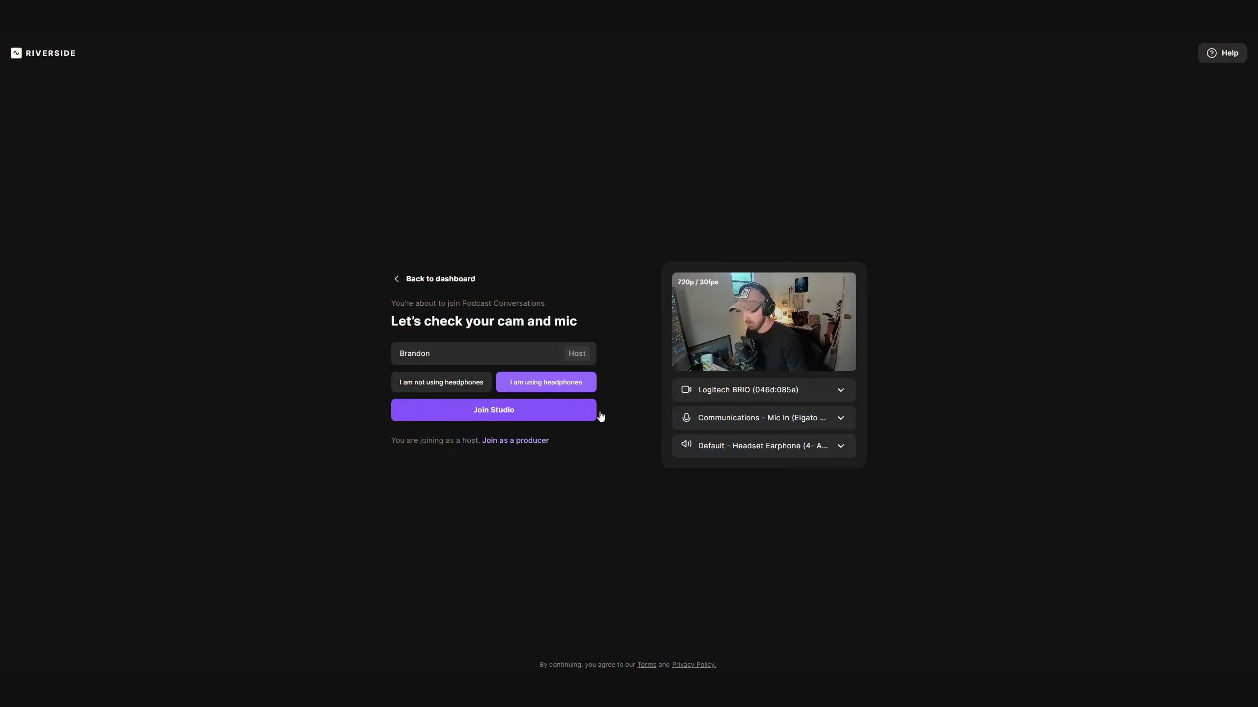
click(595, 413)
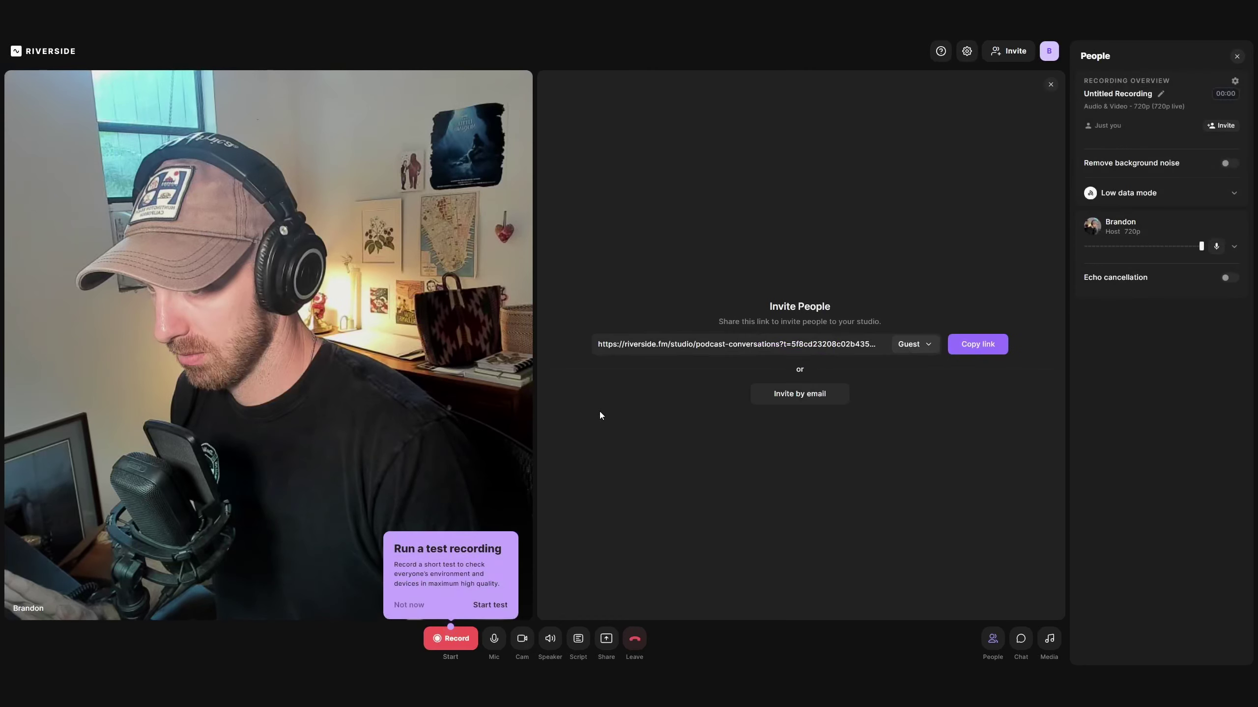
click(990, 346)
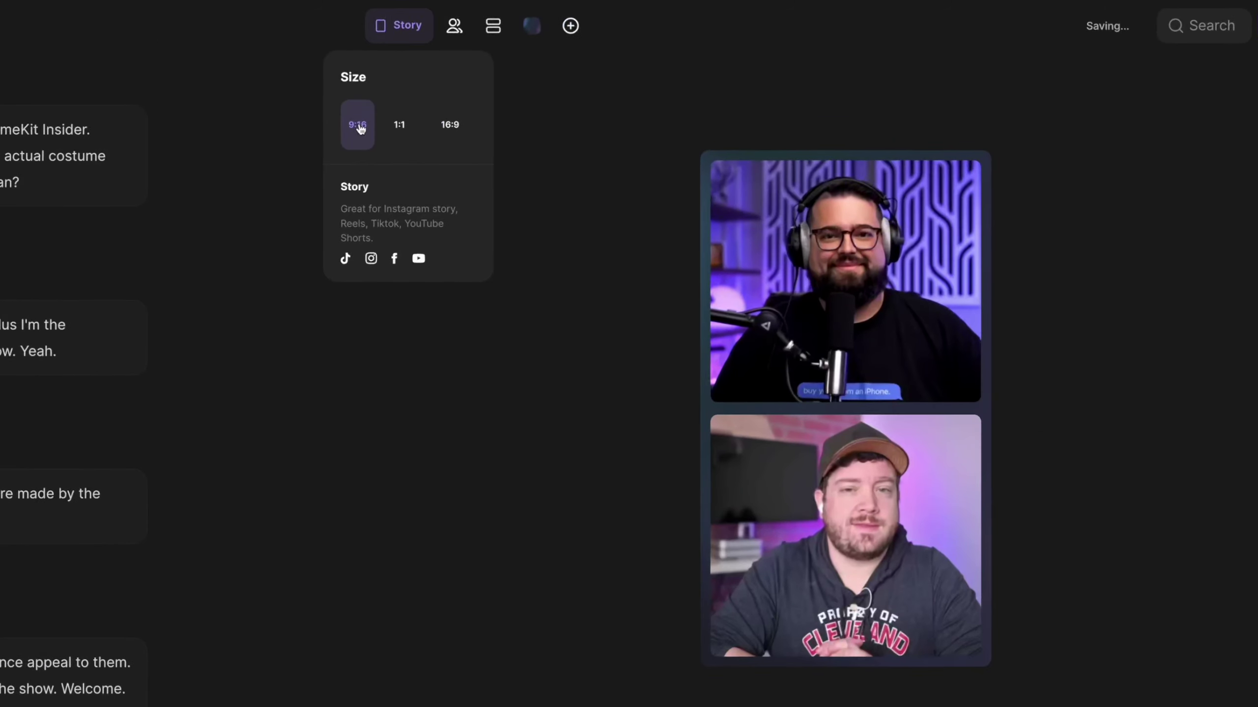
Set the Podcast Episode edit to 16:9 and switch the second speaker's track off and back on
click(451, 127)
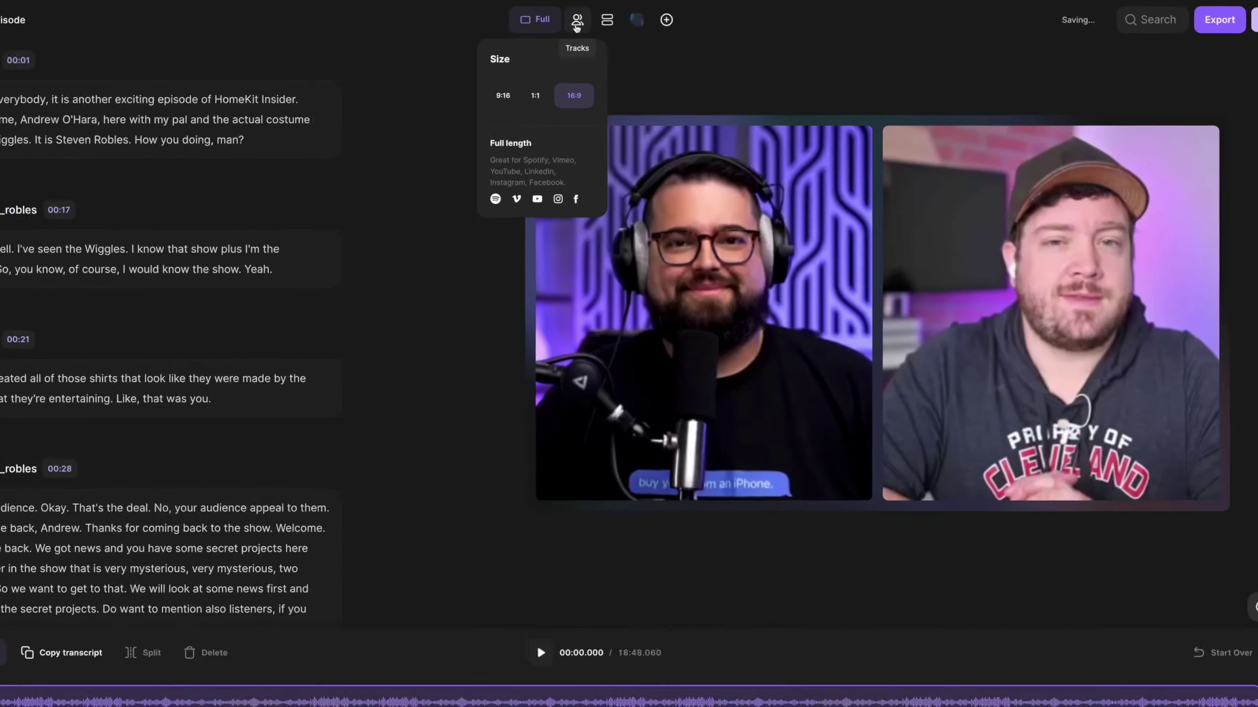
click(453, 27)
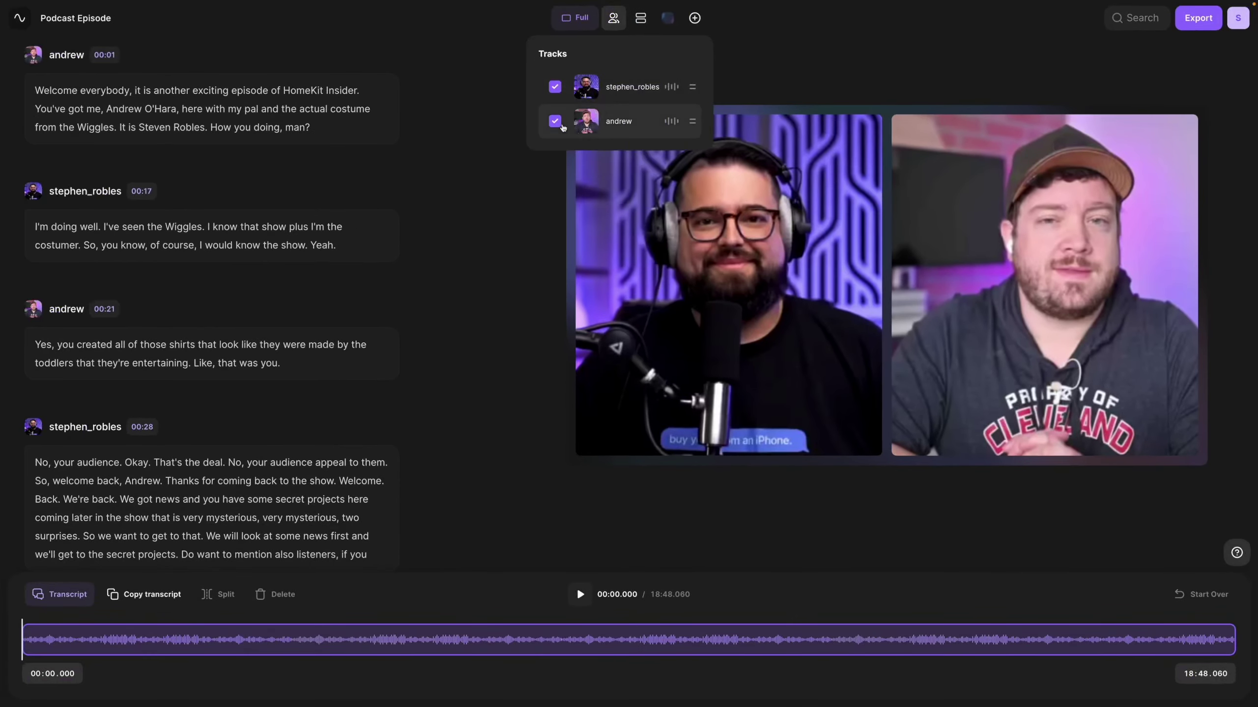
click(556, 121)
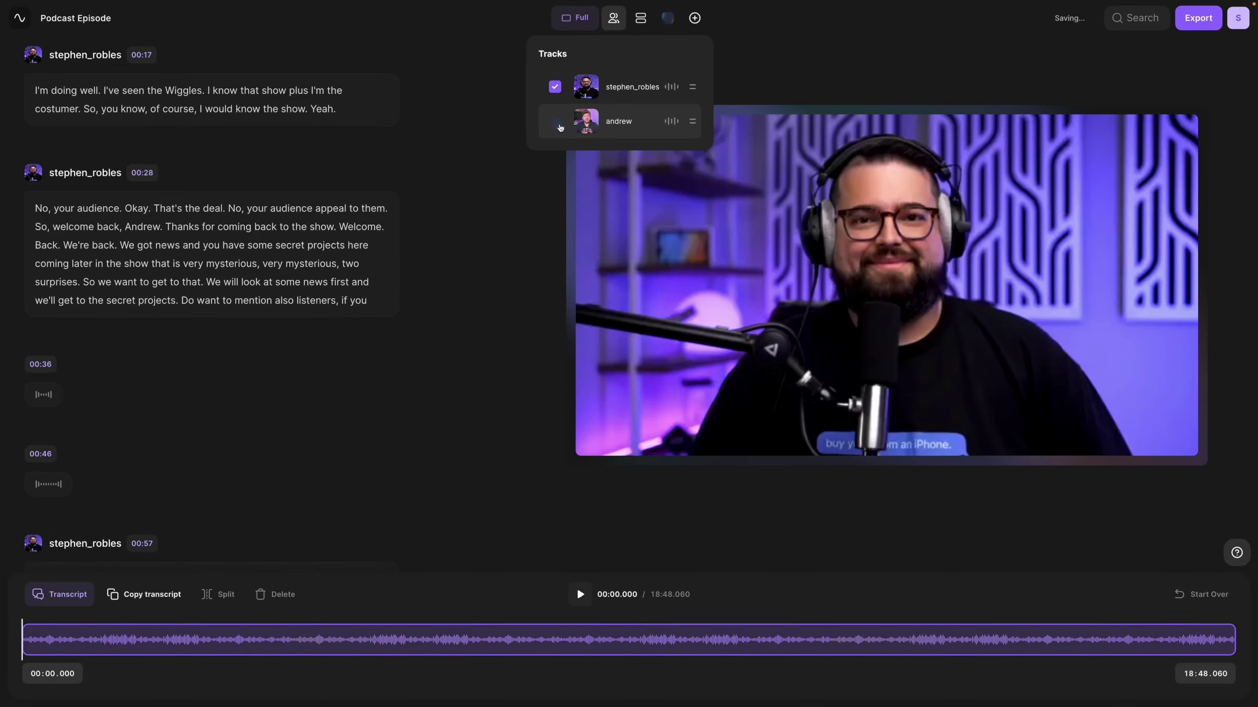
click(557, 123)
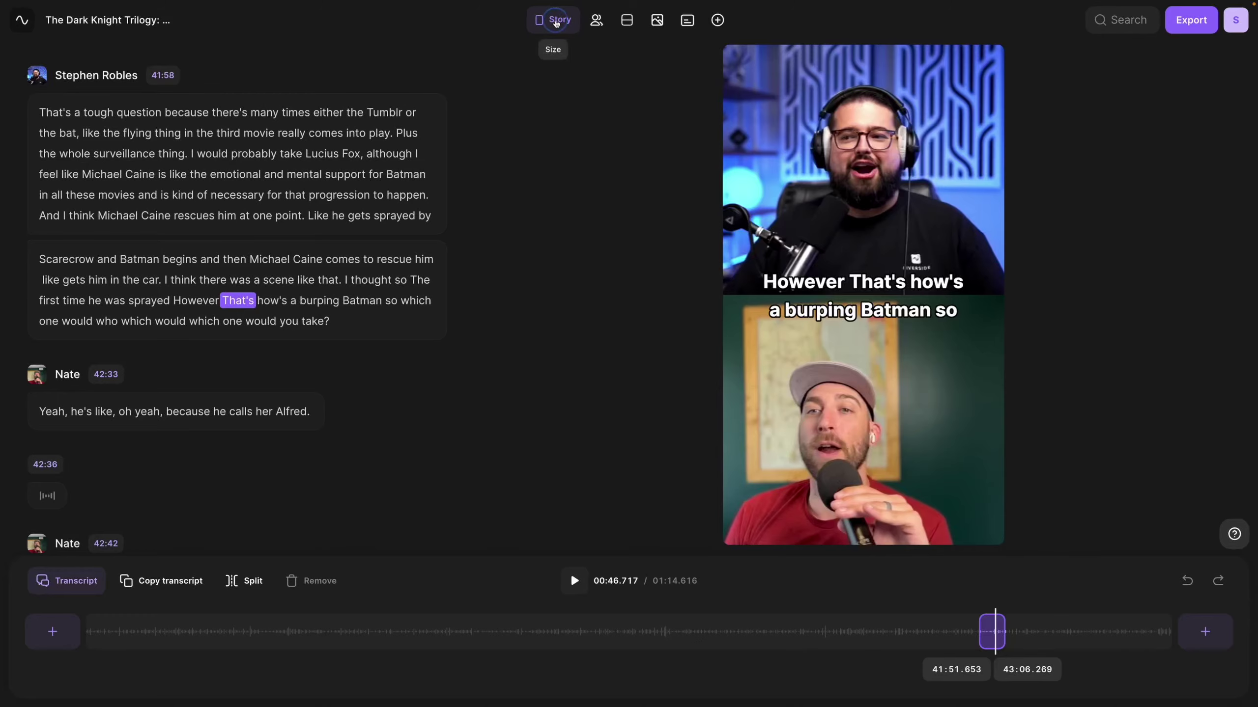
Switch the Dark Knight Trilogy clip's size to 1:1 and finally to 16:9
click(553, 19)
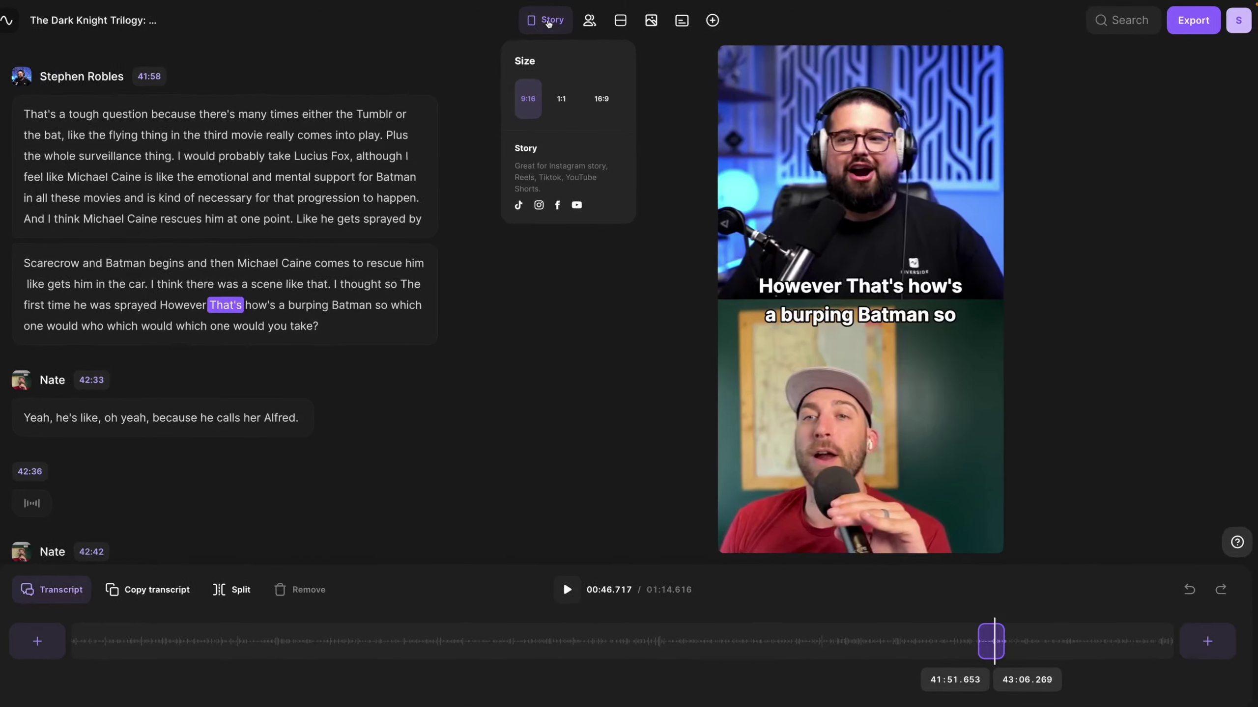
click(562, 98)
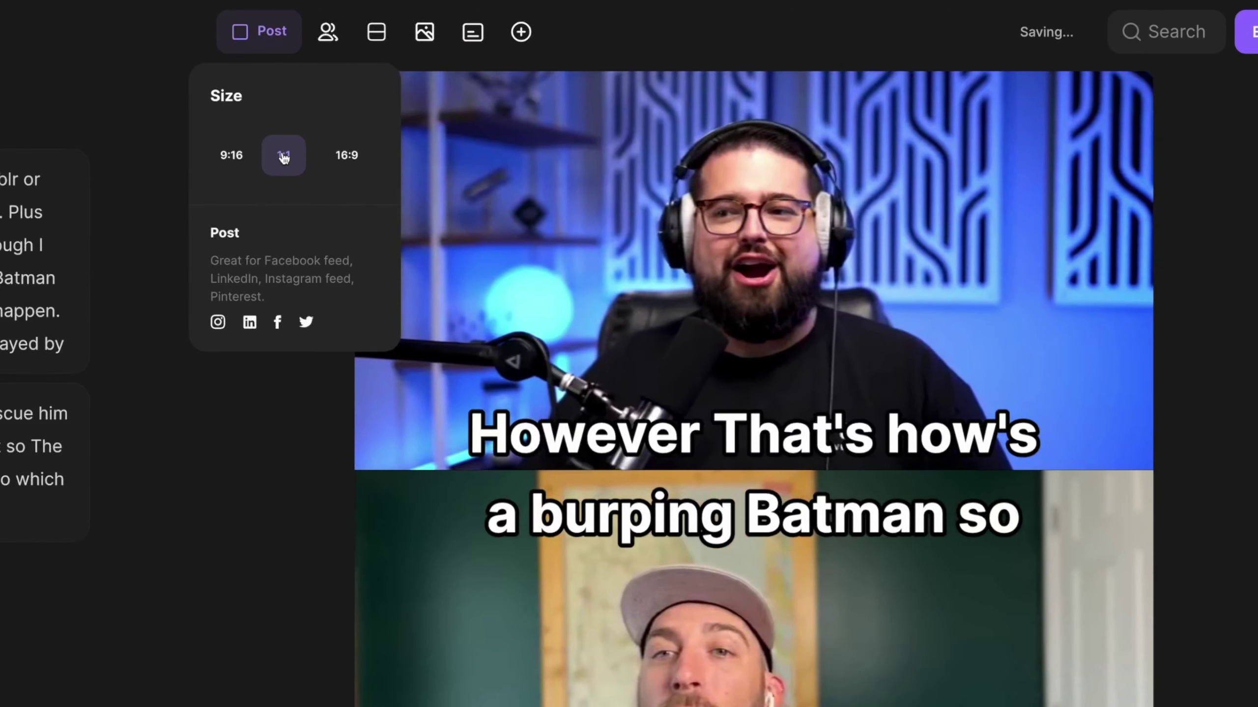
click(347, 155)
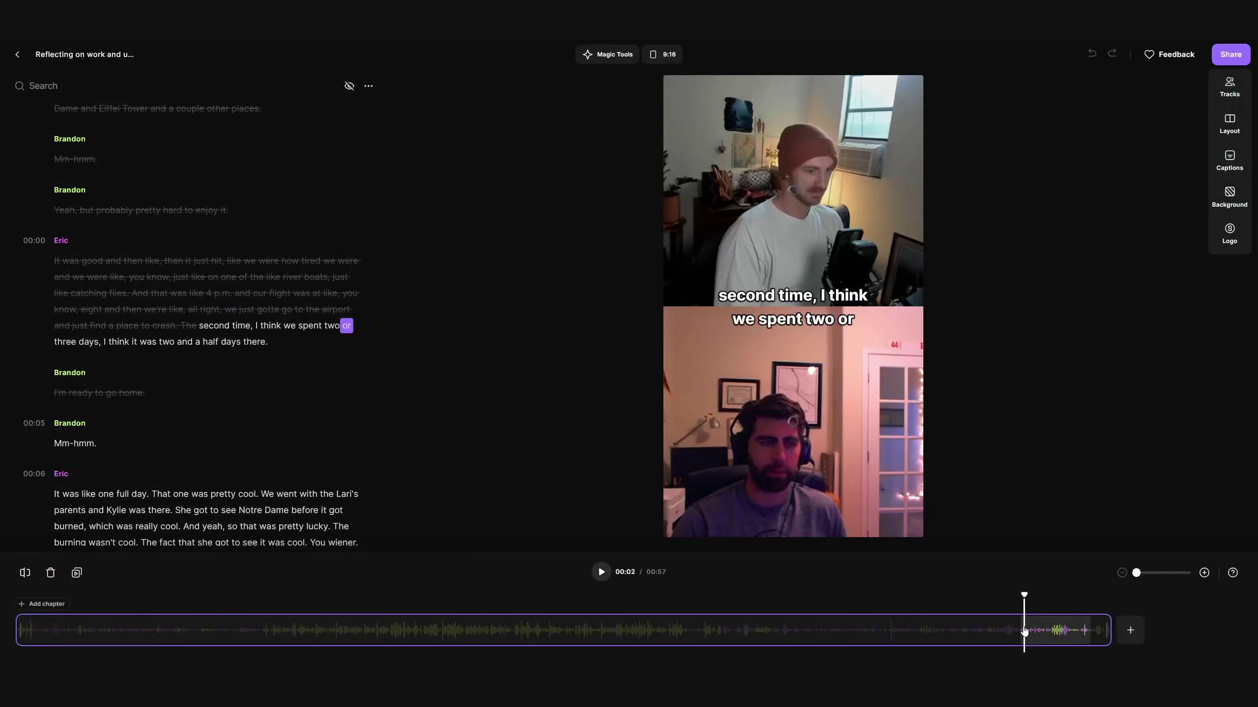
Move the playhead forward within the kept section of the 9:16 clip and open the clip's sharing options
click(1024, 633)
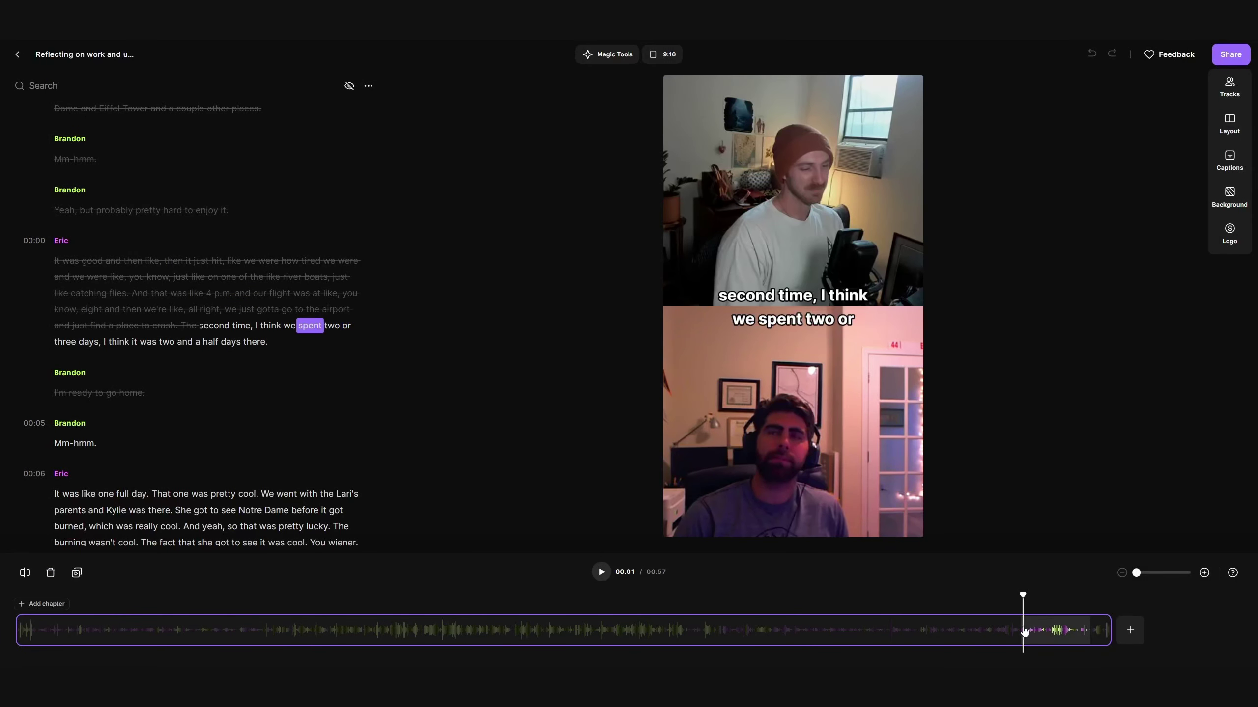
click(1044, 635)
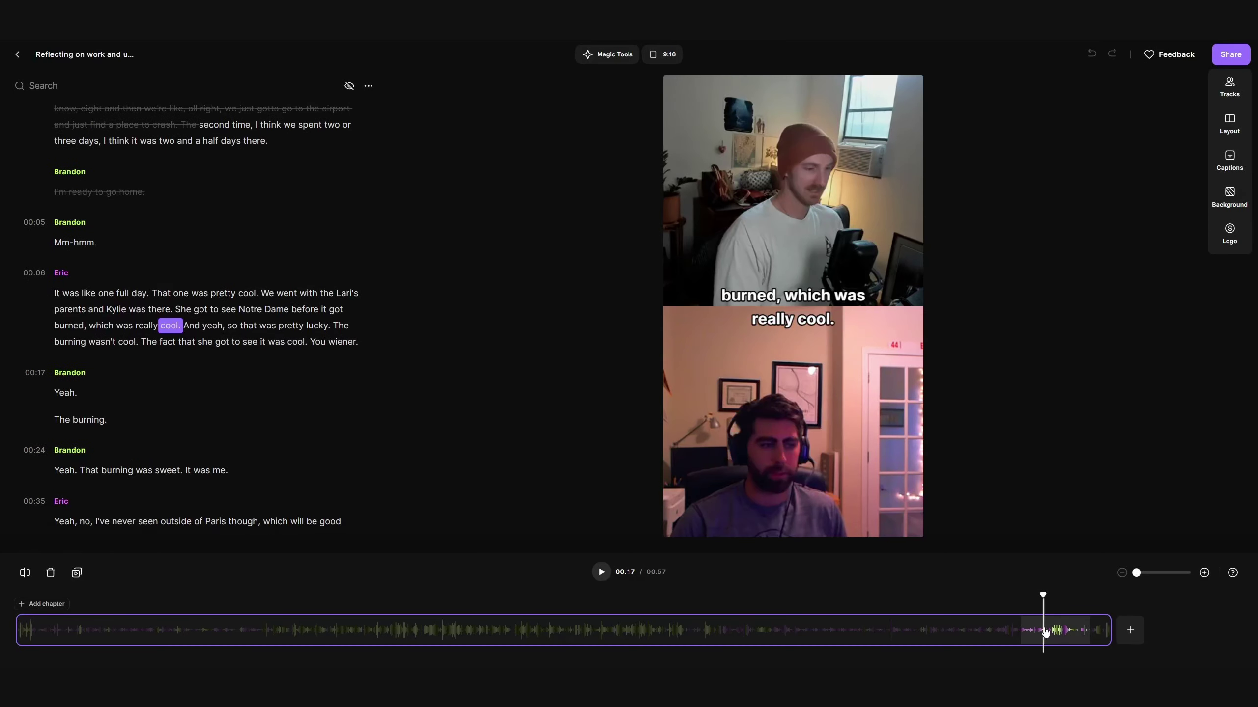
click(1231, 54)
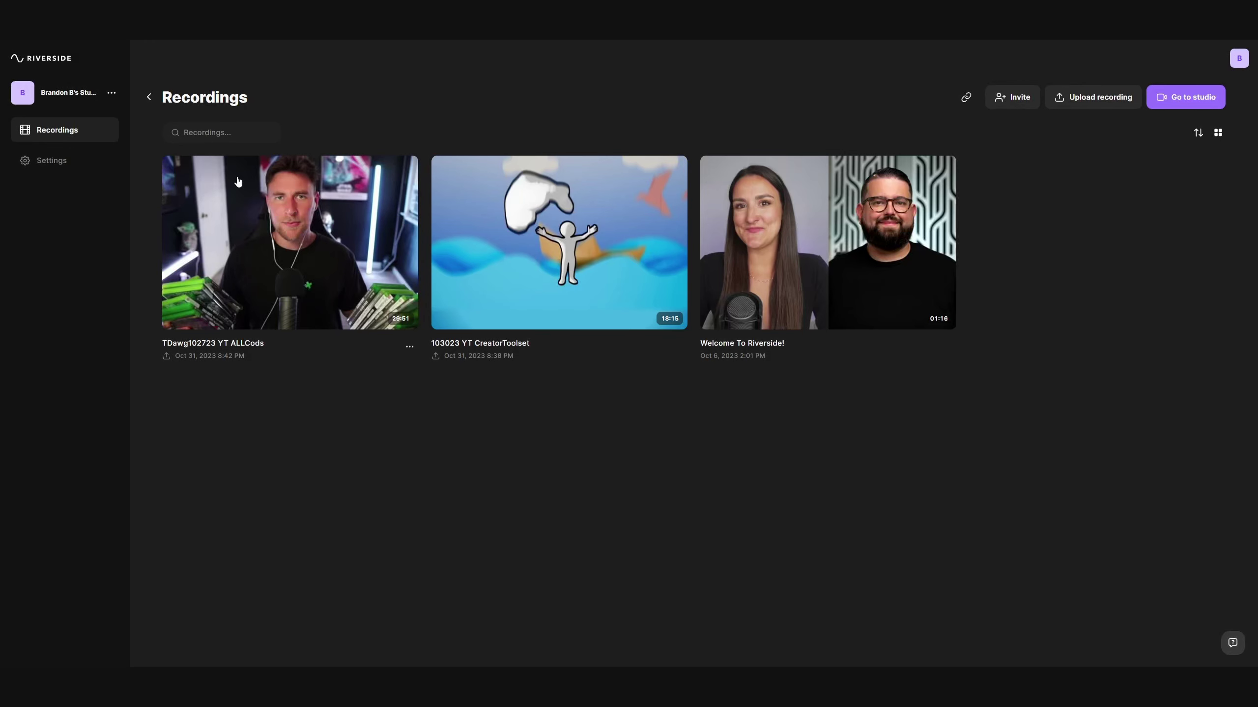
Open the TDawg102723 YT ALLCods recording and look through its generated Magic Clips
click(239, 197)
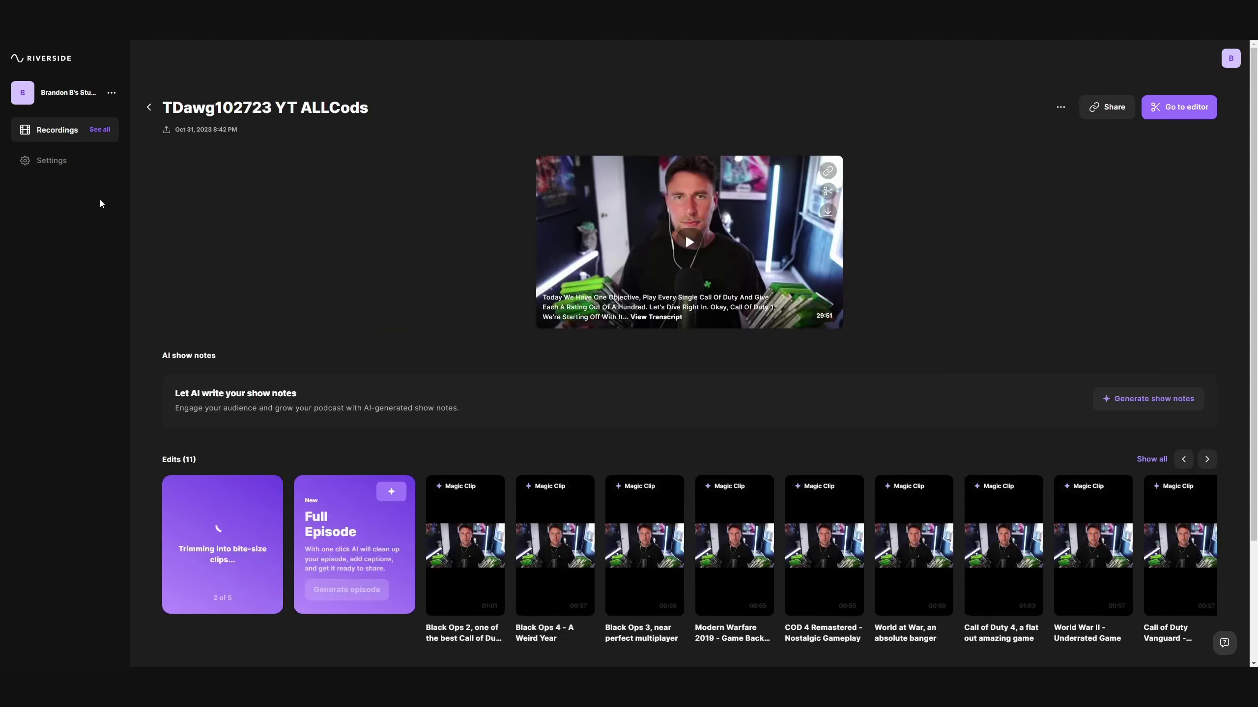
scroll(344, 274, down, 3)
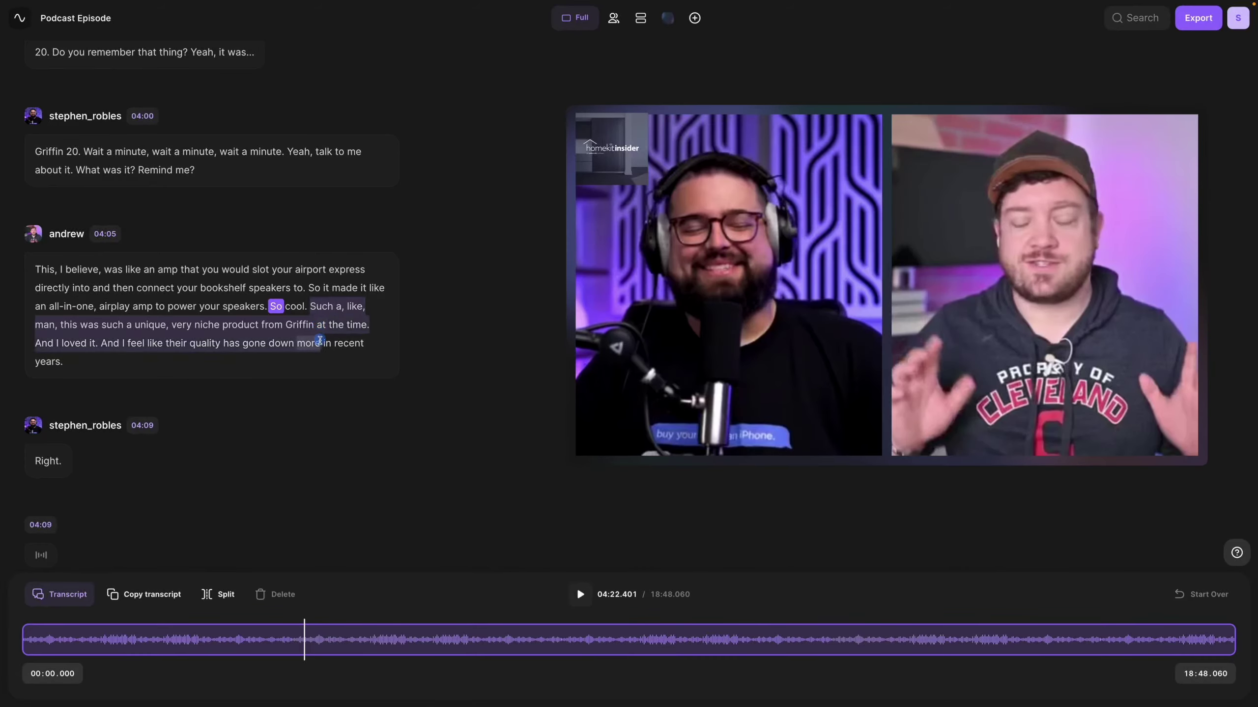
Delete the transcript passage from "Such a, like, man" to "in recent years." in the Podcast Episode edit
drag(321, 347, 323, 357)
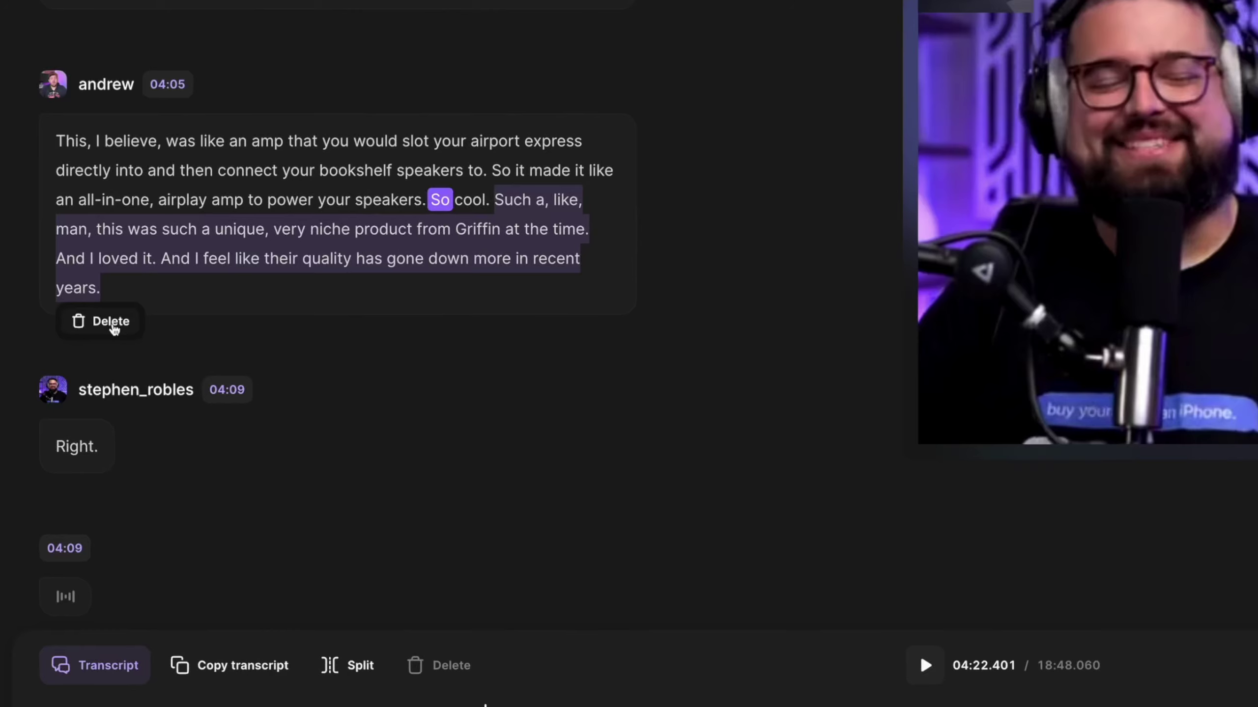
click(113, 325)
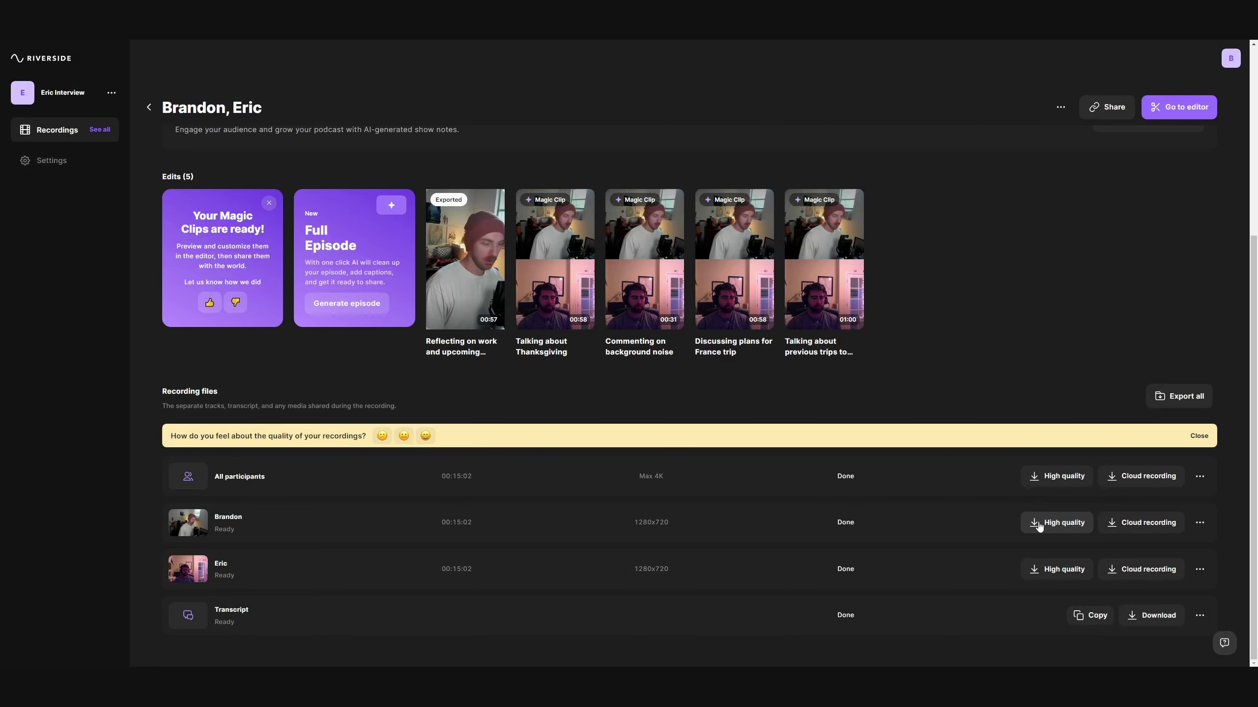
Download the host's high-quality track from the two-person interview recording
click(1039, 526)
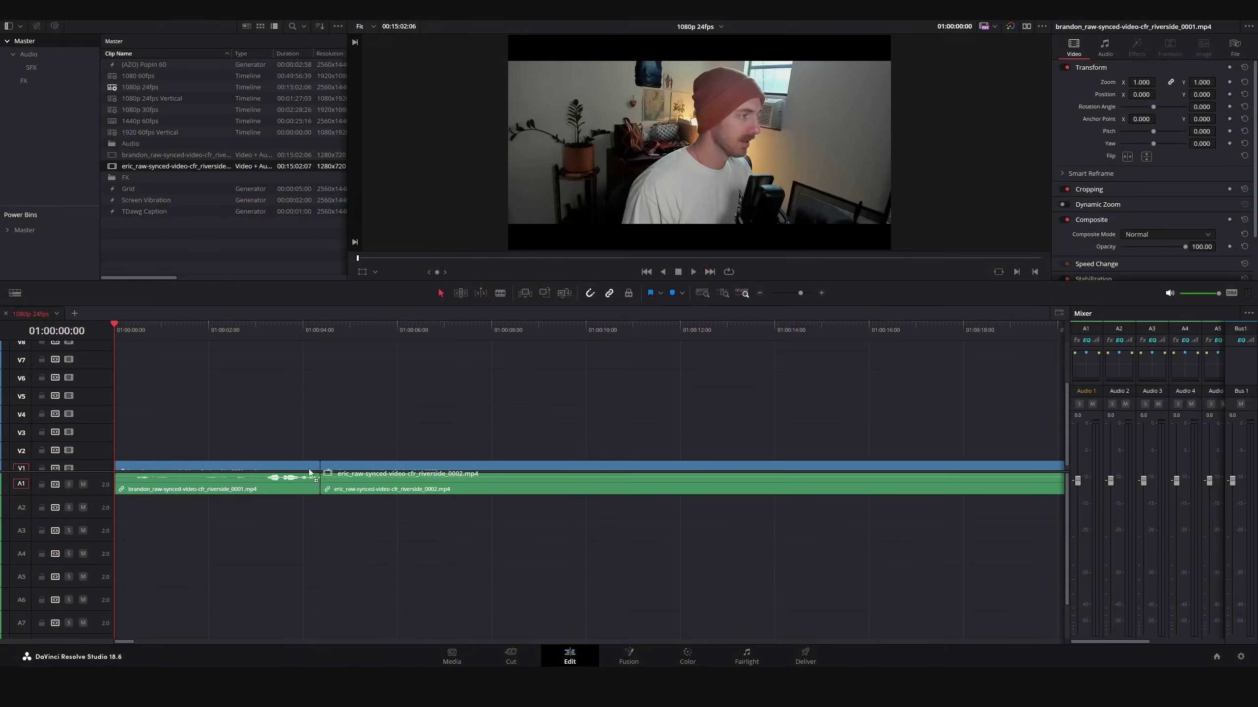
In DaVinci Resolve, try stacking the guest's clip above the host's at the timeline start, play it, and undo the placement
drag(176, 166, 112, 440)
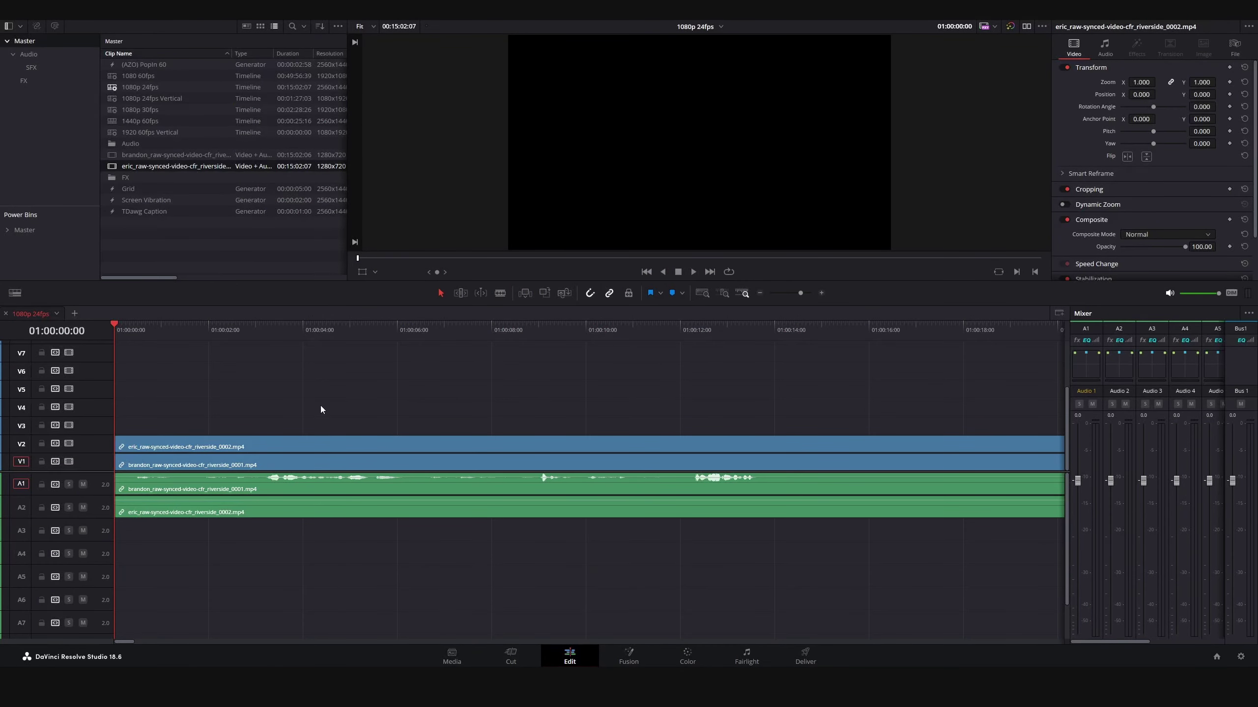
key(space)
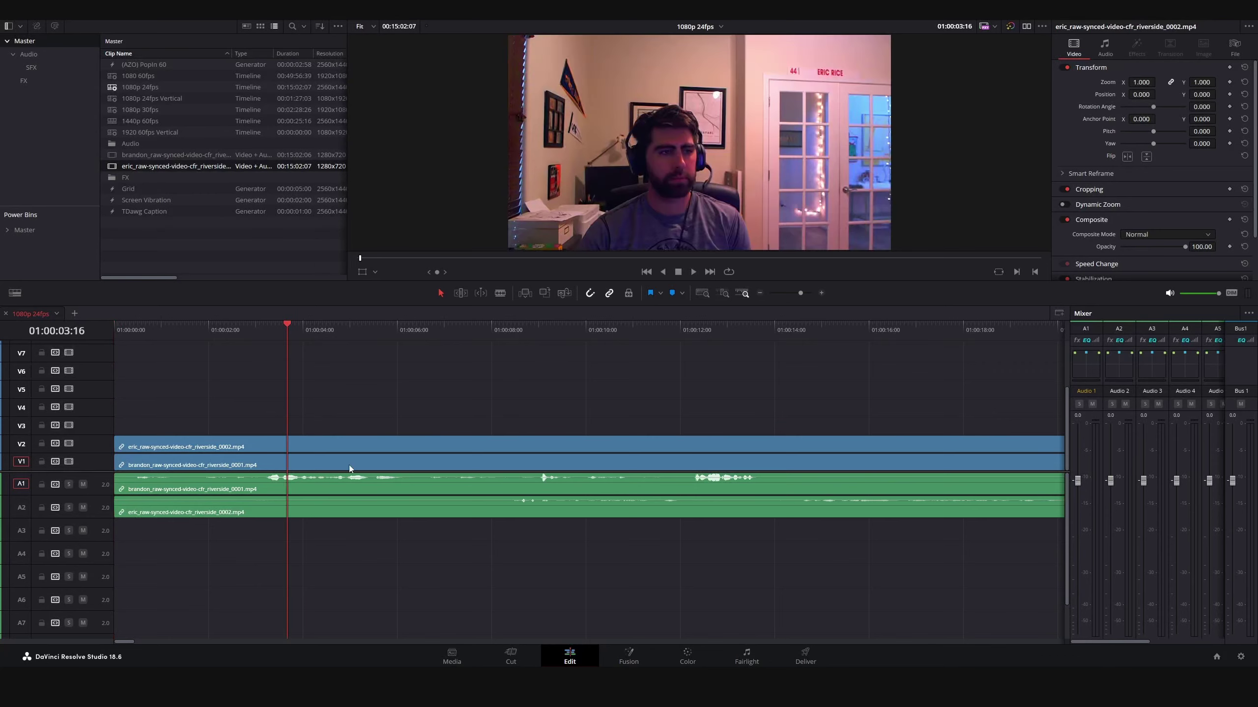
key(ctrl+z)
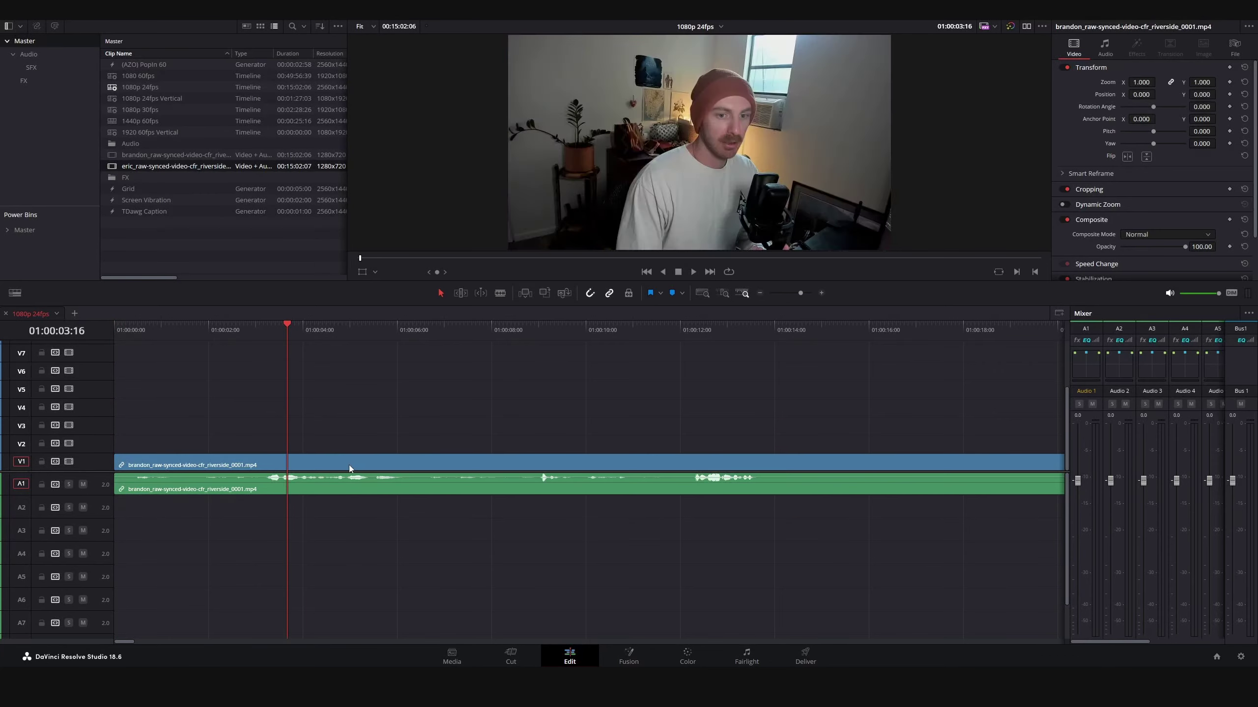
key(ctrl+z)
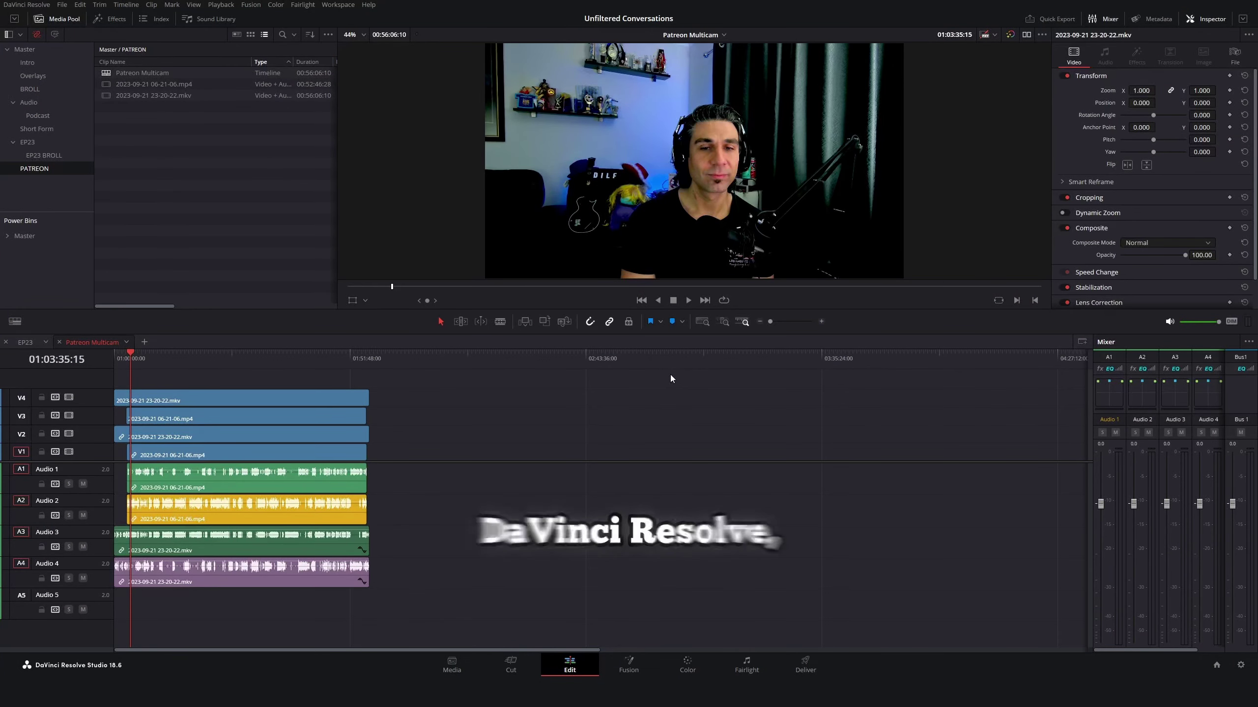
key(ctrl+equal)
key(ctrl+equal)
key(ctrl+equal)
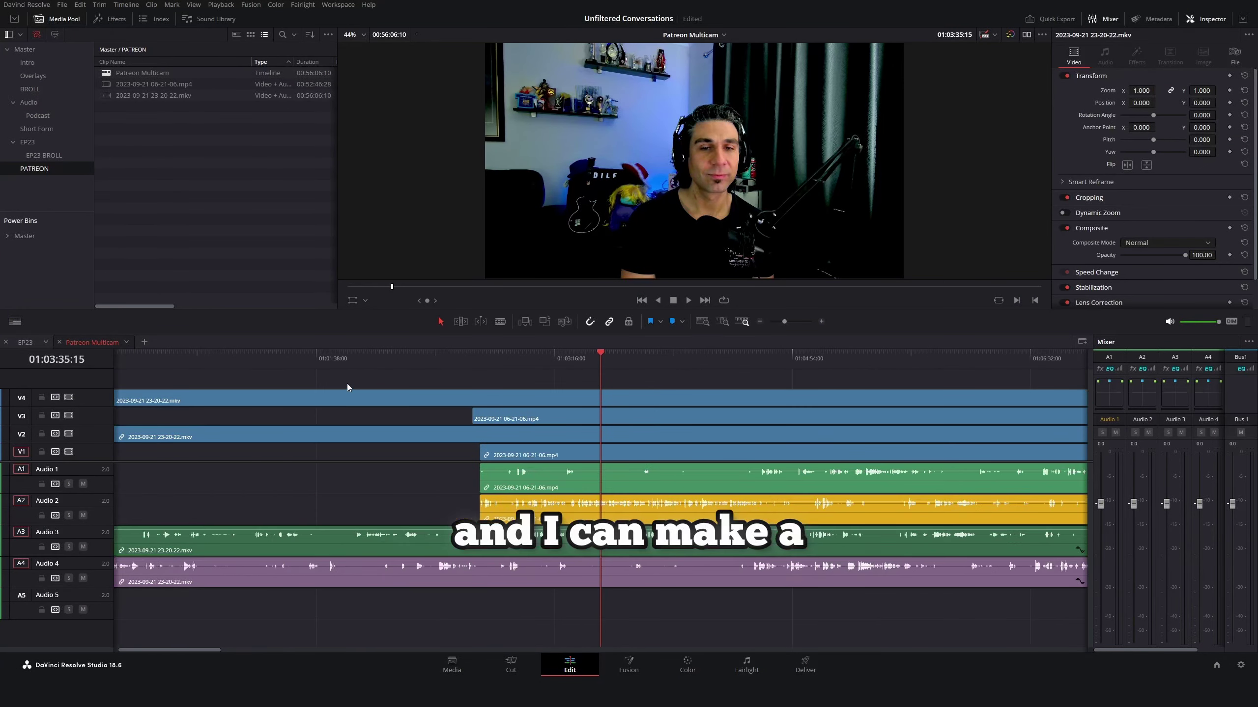
key(ctrl+minus)
key(ctrl+minus)
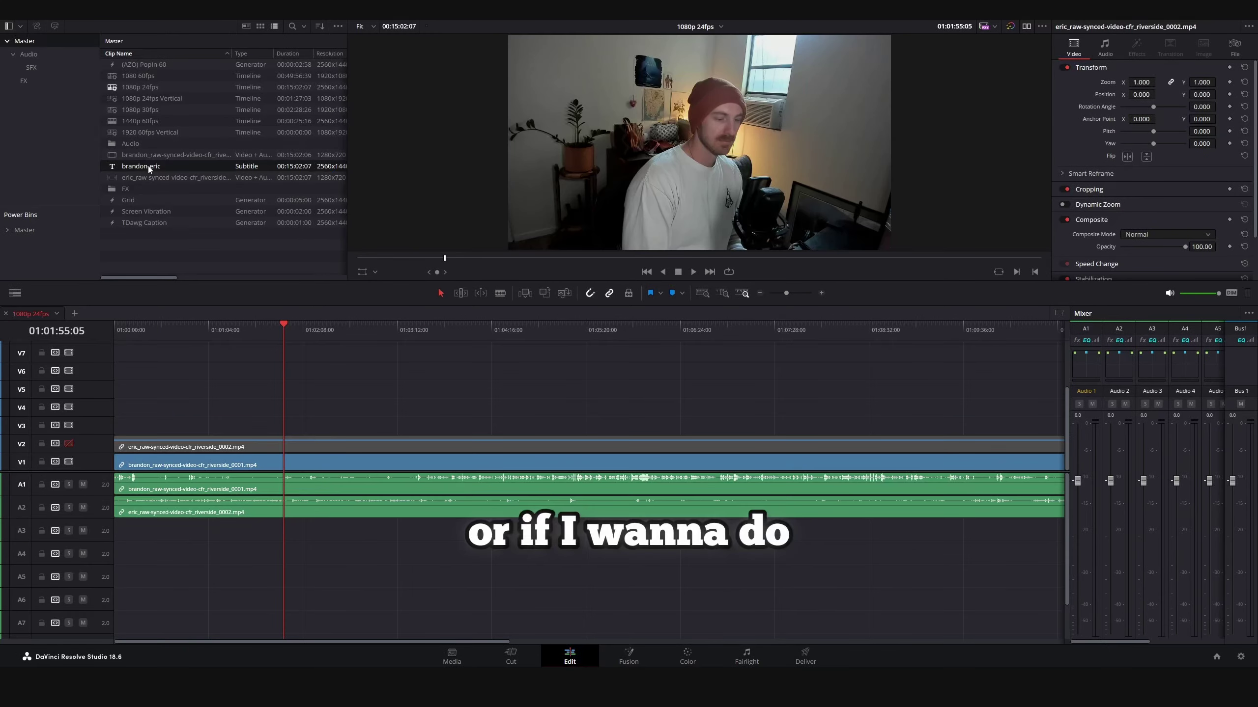
Add the interview's subtitle file from the media pool to the start of the 1080p 24fps timeline as a subtitle track
drag(147, 165, 116, 357)
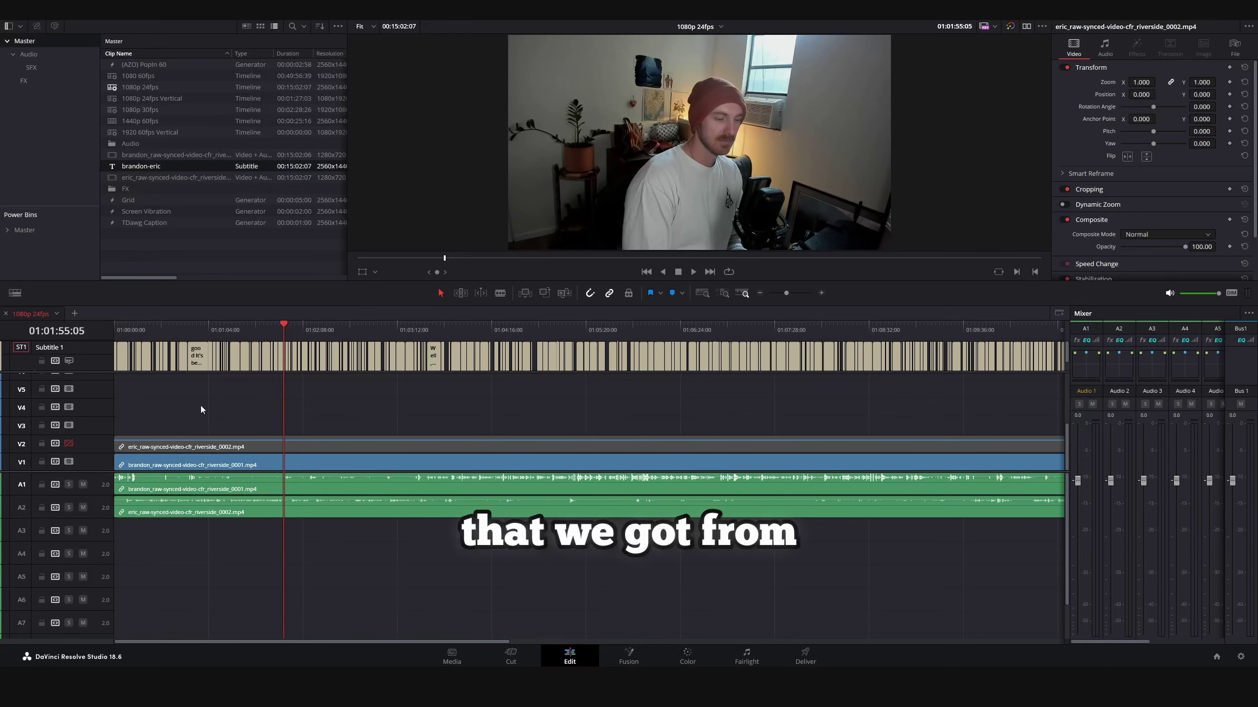
key(ctrl+equal)
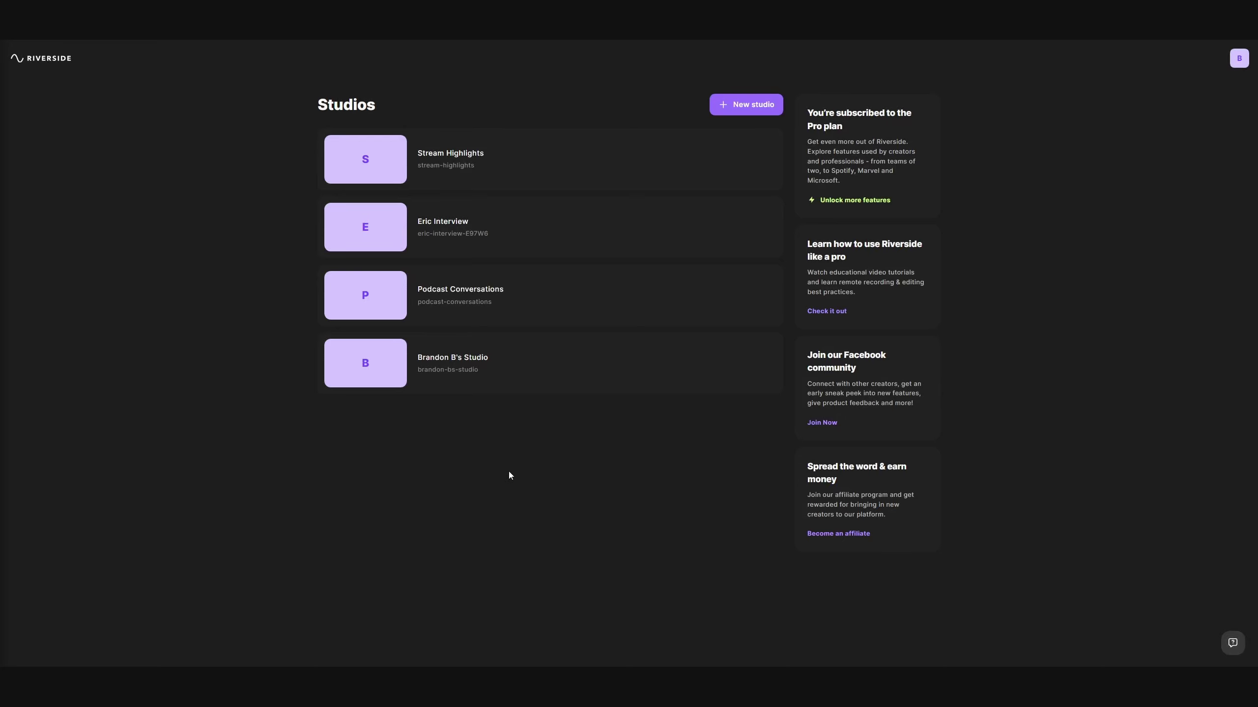
In Riverside, create a new Audio & Video studio named "Super Studio" with English transcription and enter it
click(739, 112)
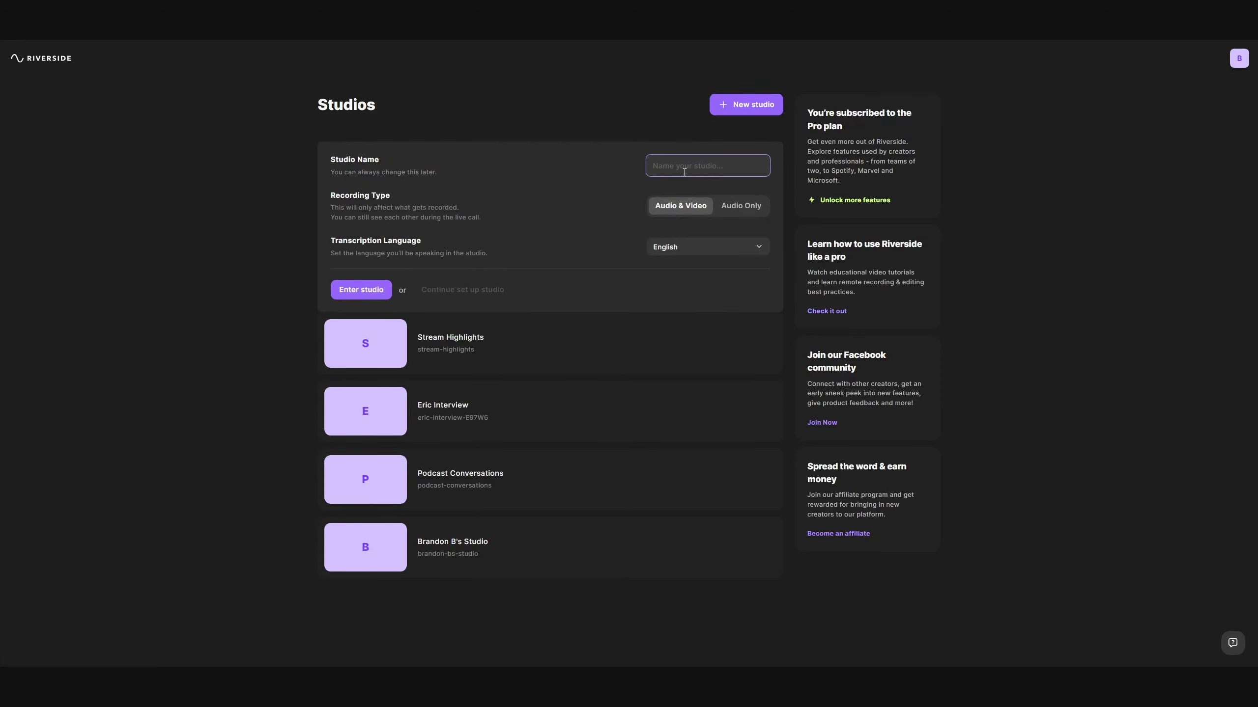
text(Super Studio)
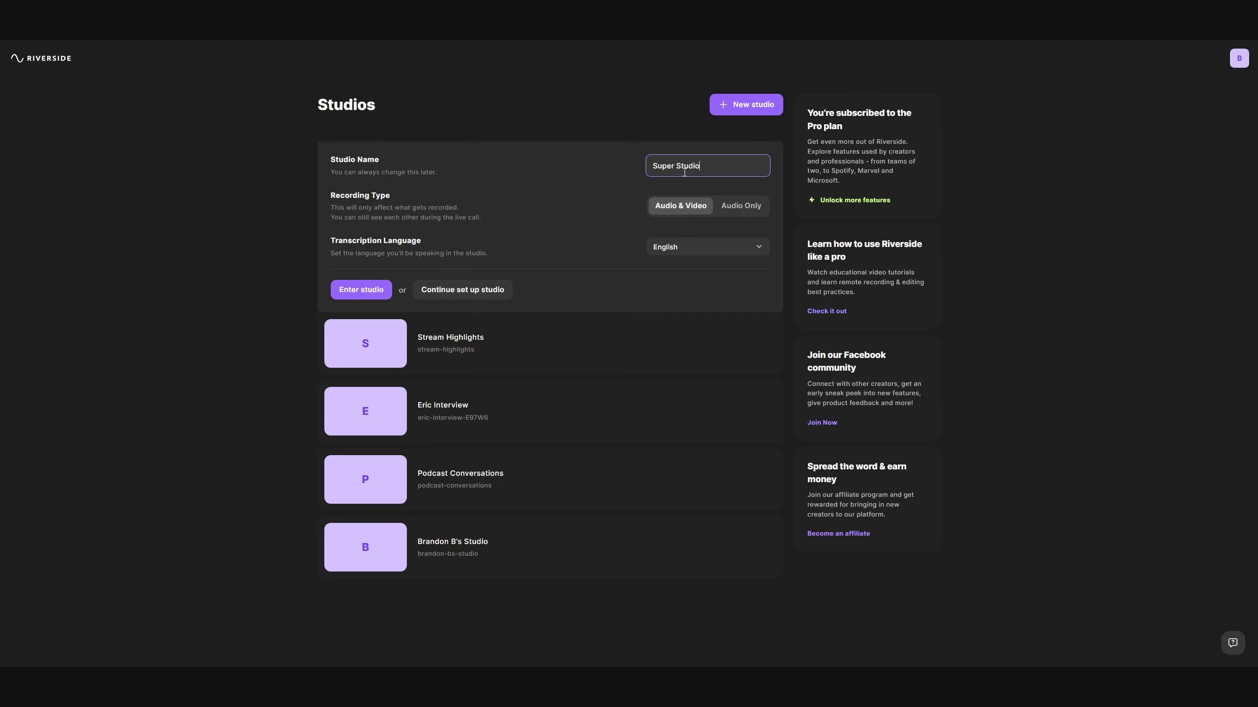
click(361, 290)
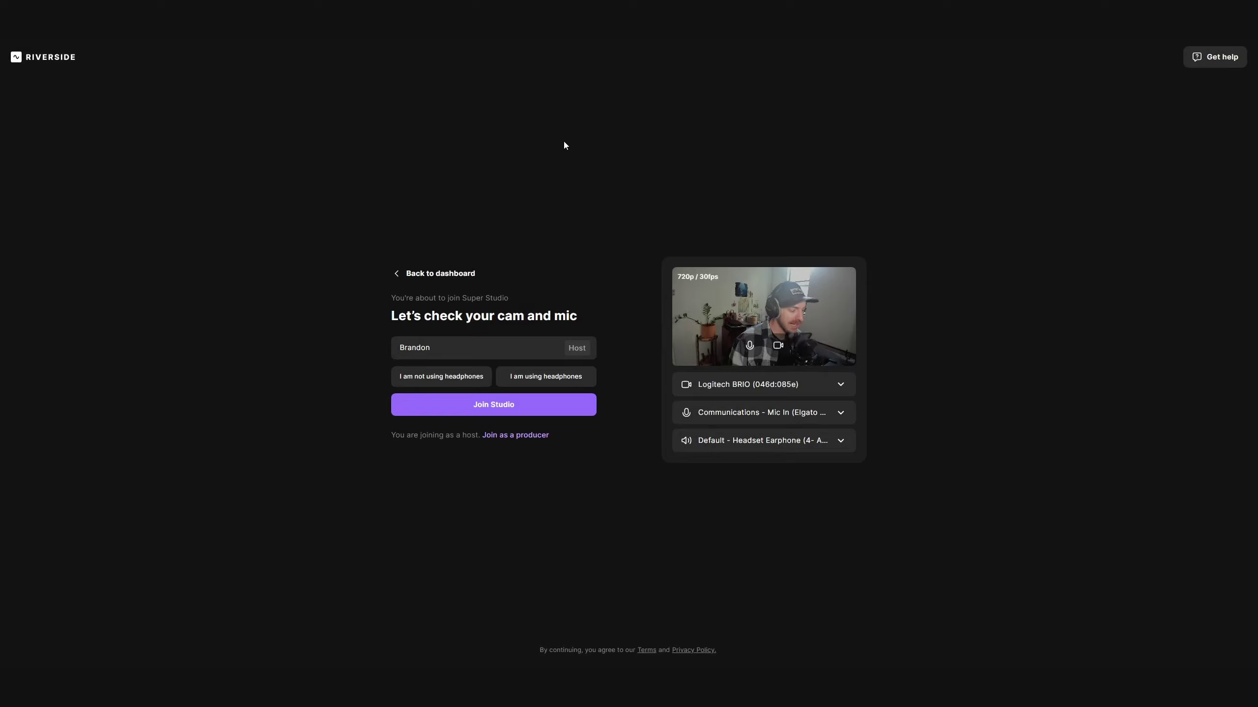
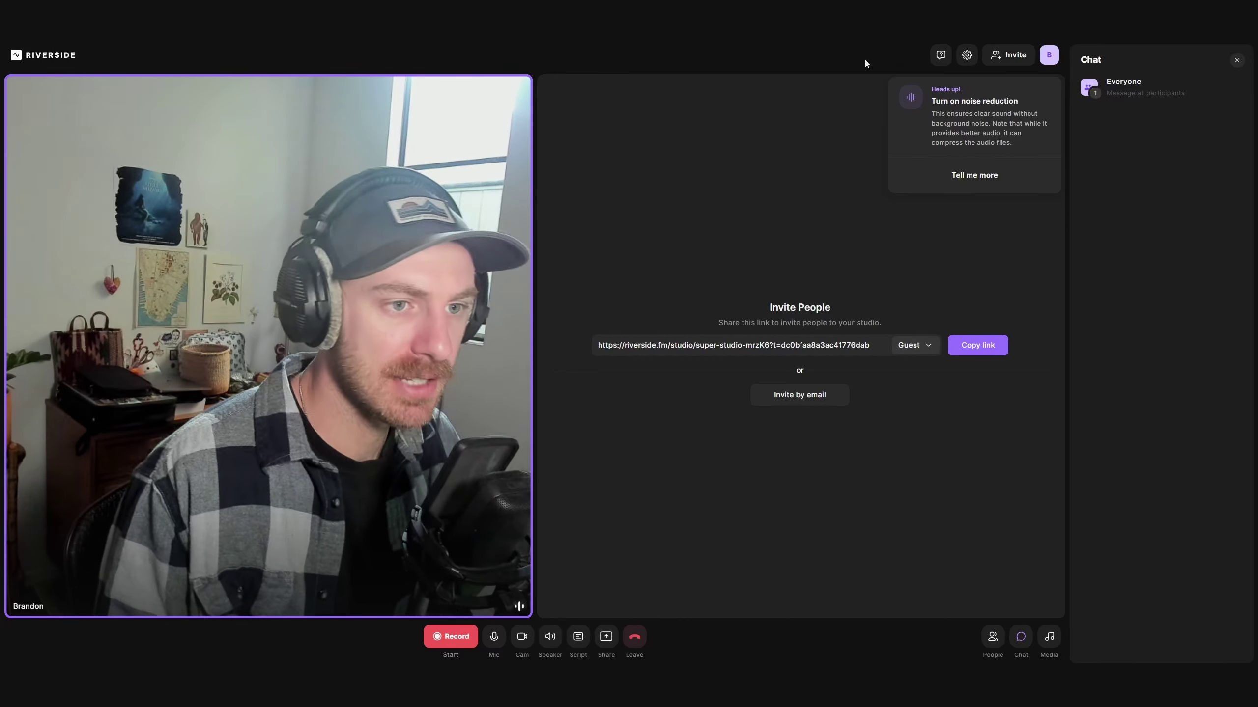
In the studio's recording settings, set participant video recording to Advanced quality, up to 1080p, and look over the remaining recording options
click(966, 55)
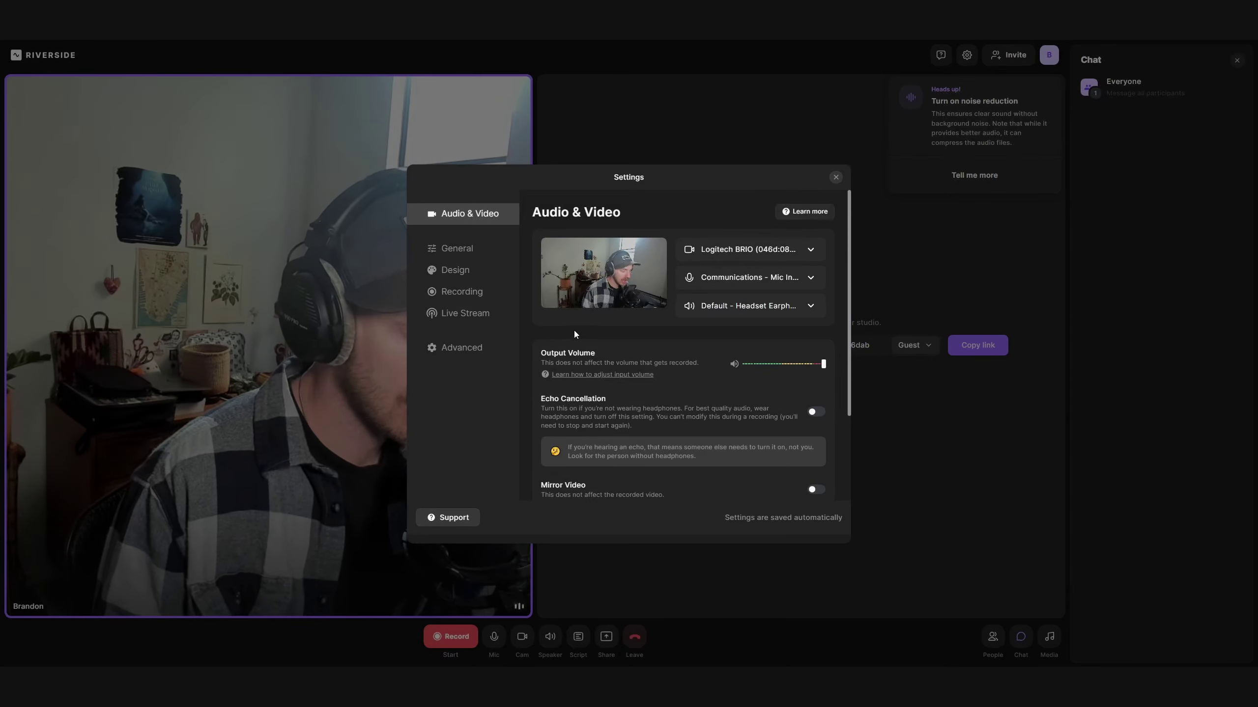
click(465, 292)
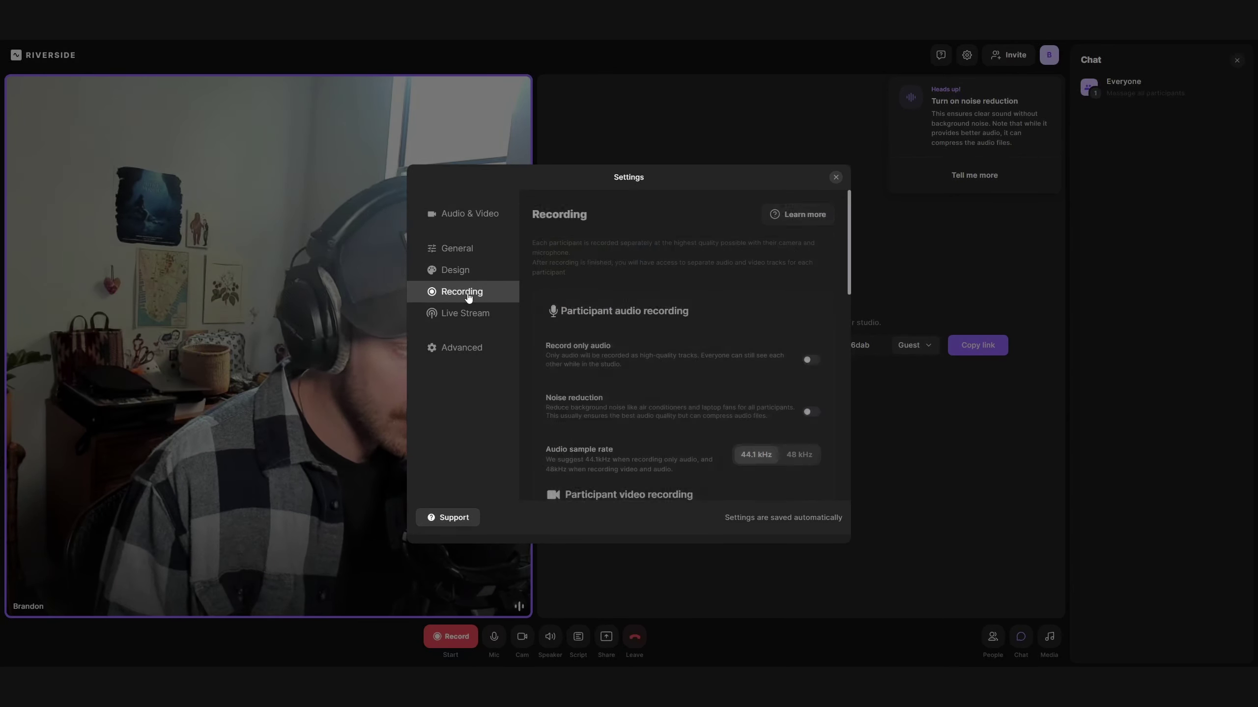
scroll(660, 316, down, 3)
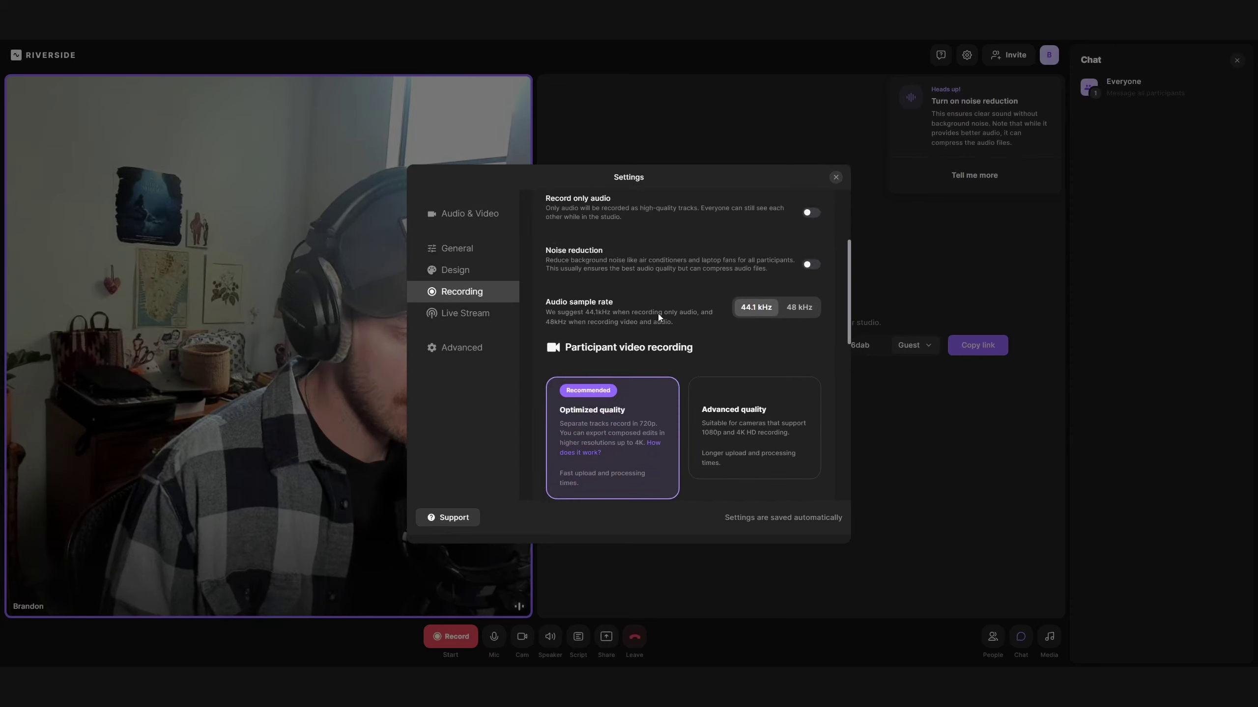
scroll(658, 313, down, 2)
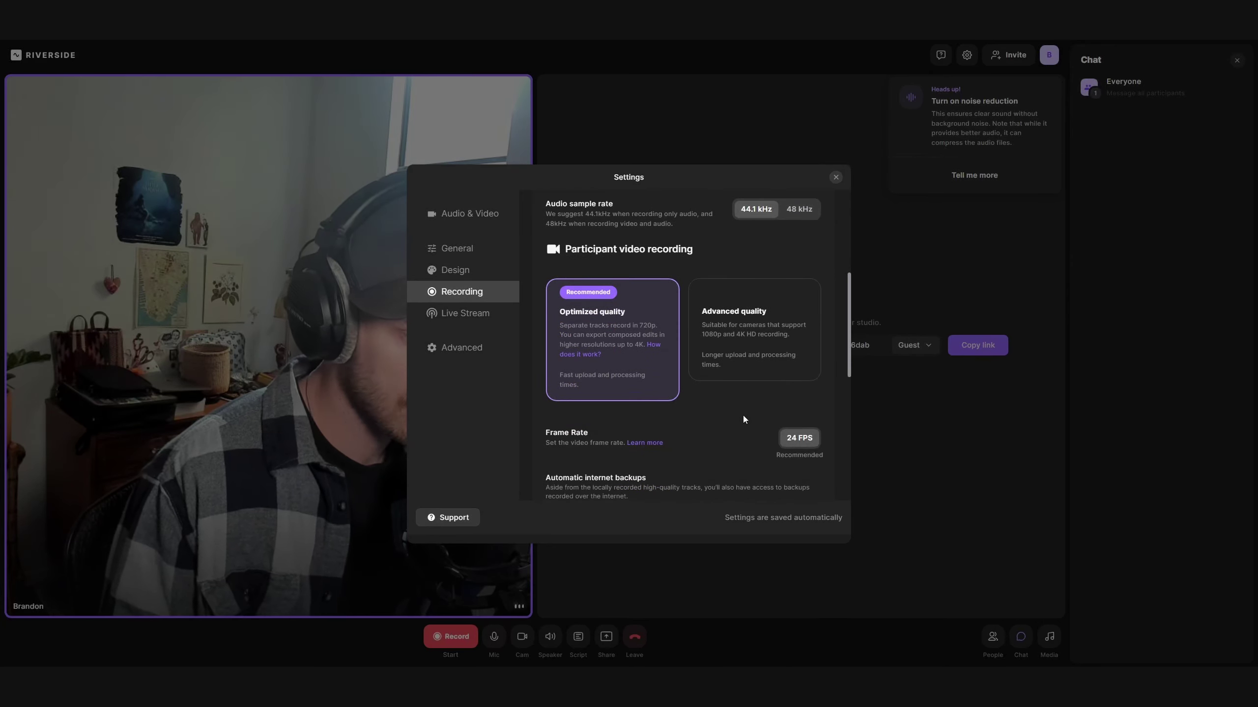
click(753, 328)
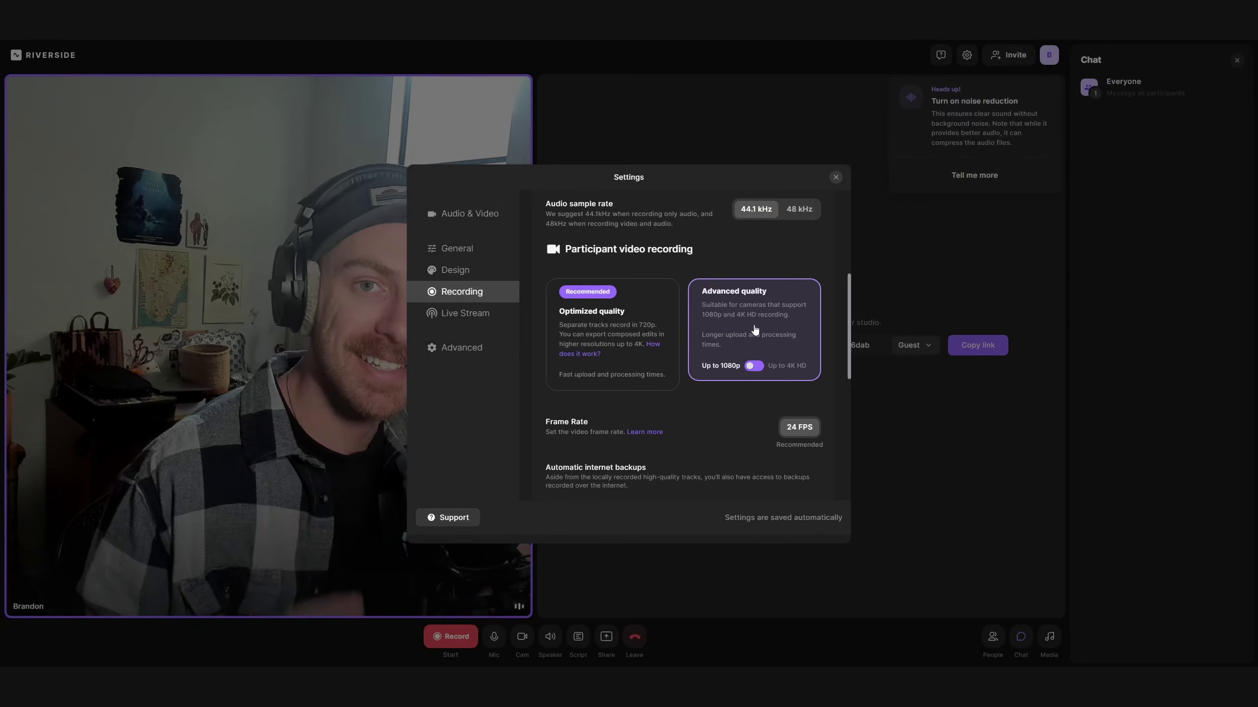
scroll(737, 294, down, 5)
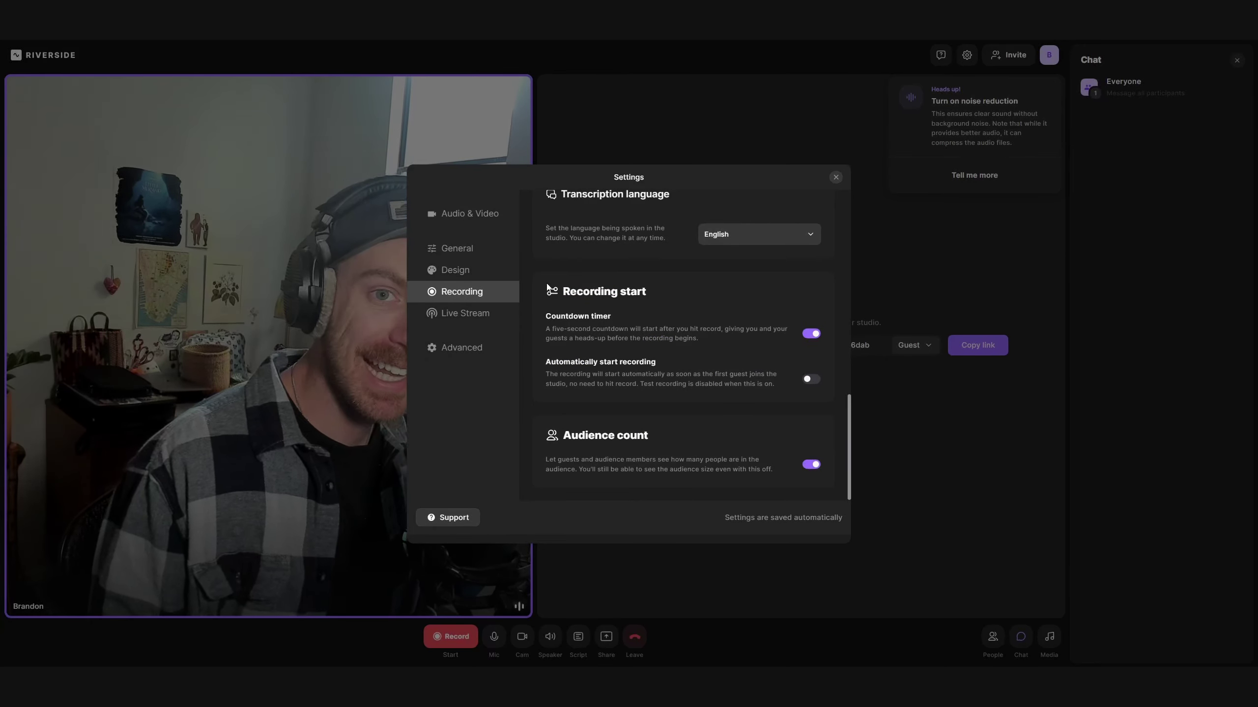
View the studio's Live Stream settings, and leave the studio for the two-person interview's recordings page
click(459, 316)
scroll(721, 345, up, 2)
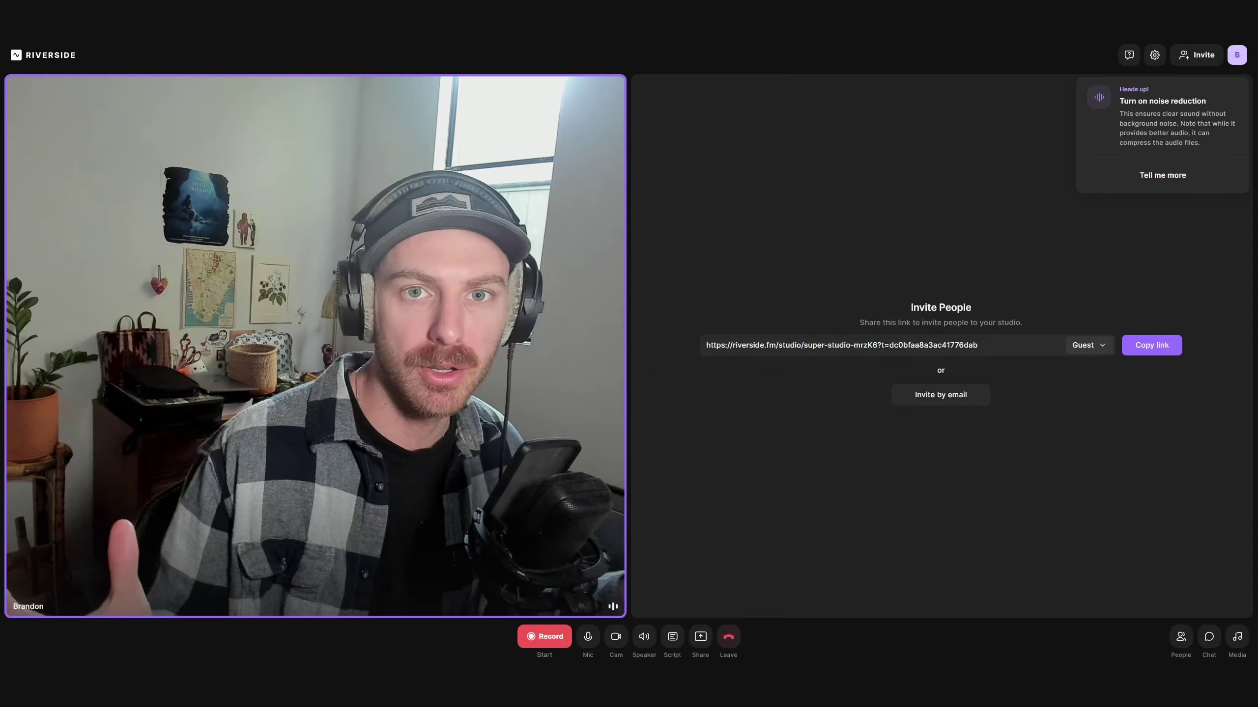
click(49, 56)
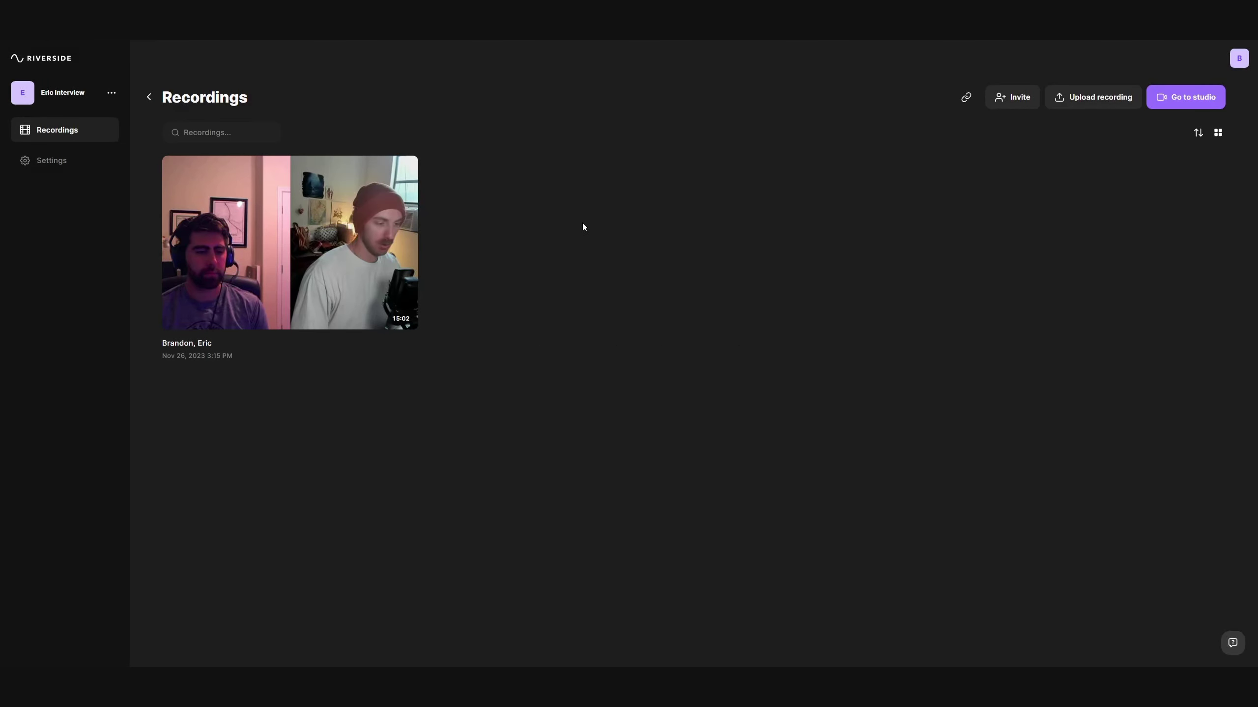